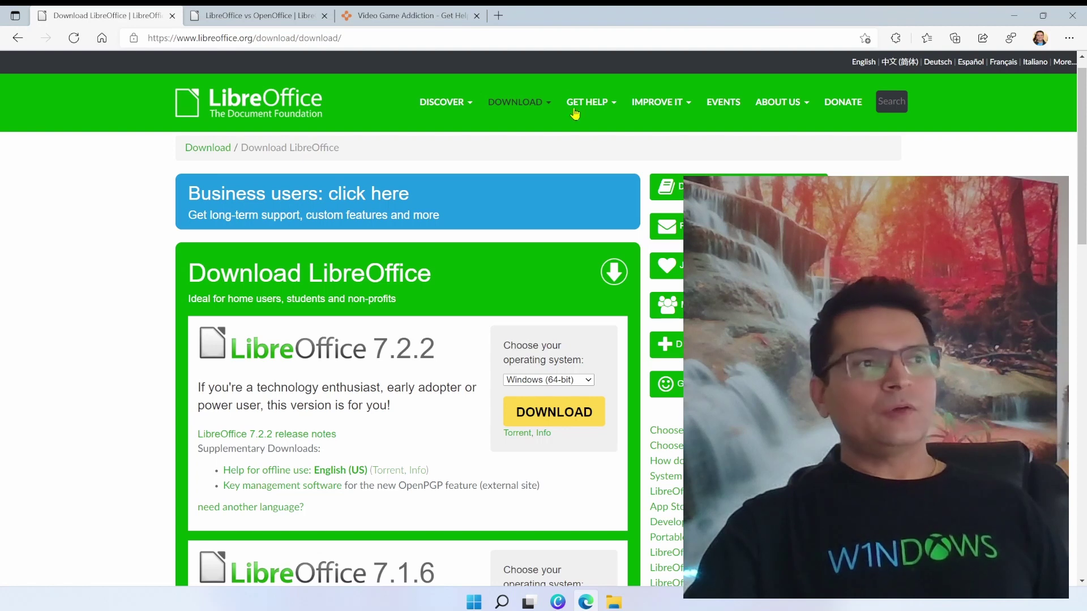
- Show the LibreOffice vs OpenOffice comparison page, zoomed in one step, and scroll its table
left_click(270, 15)
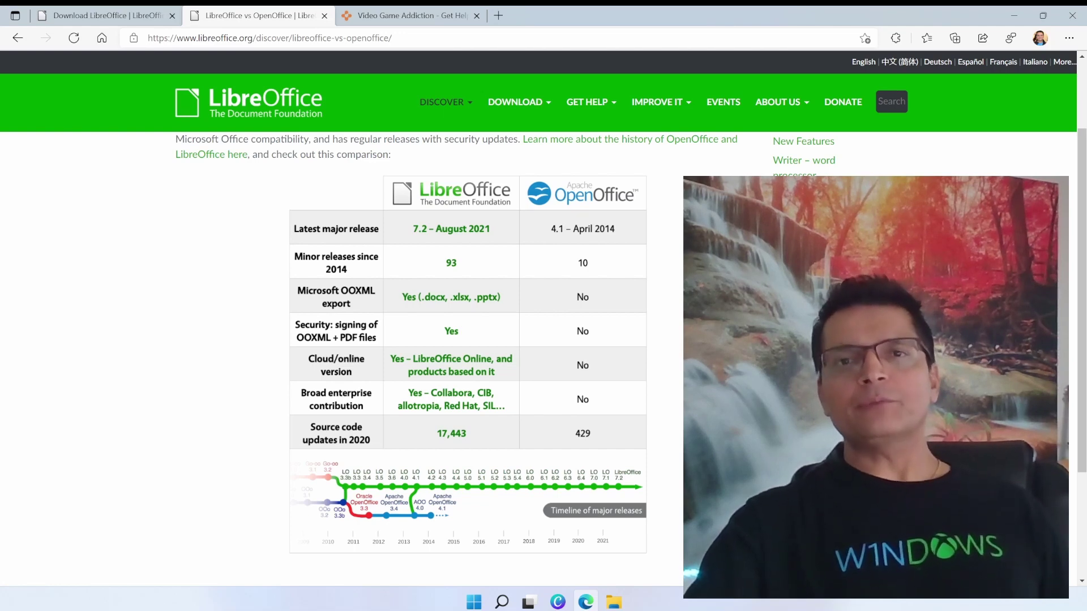
key("ctrl+plus")
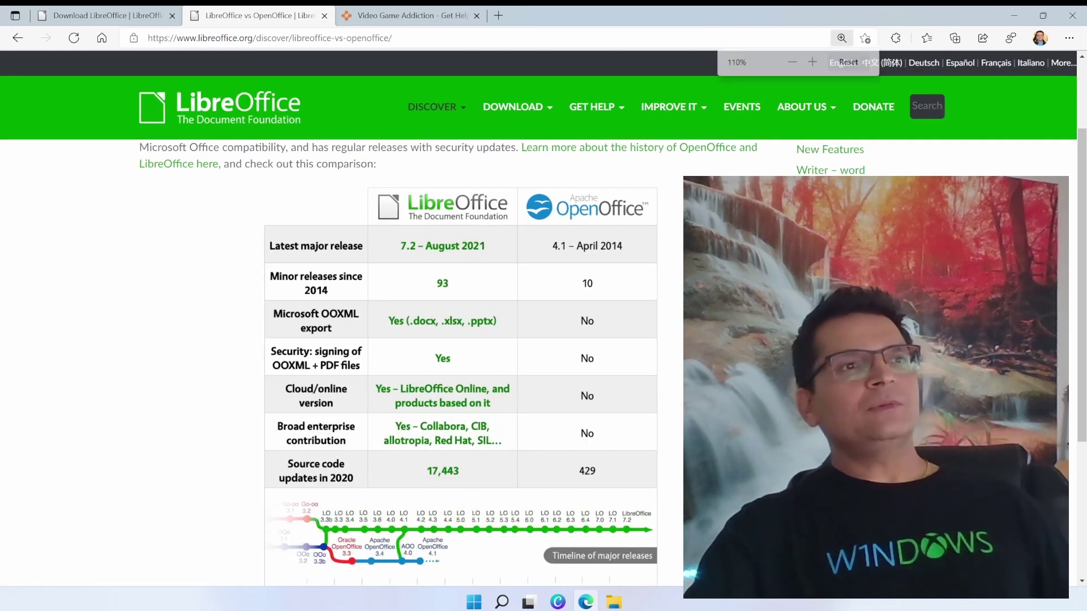
scroll(565, 303, "down", 1)
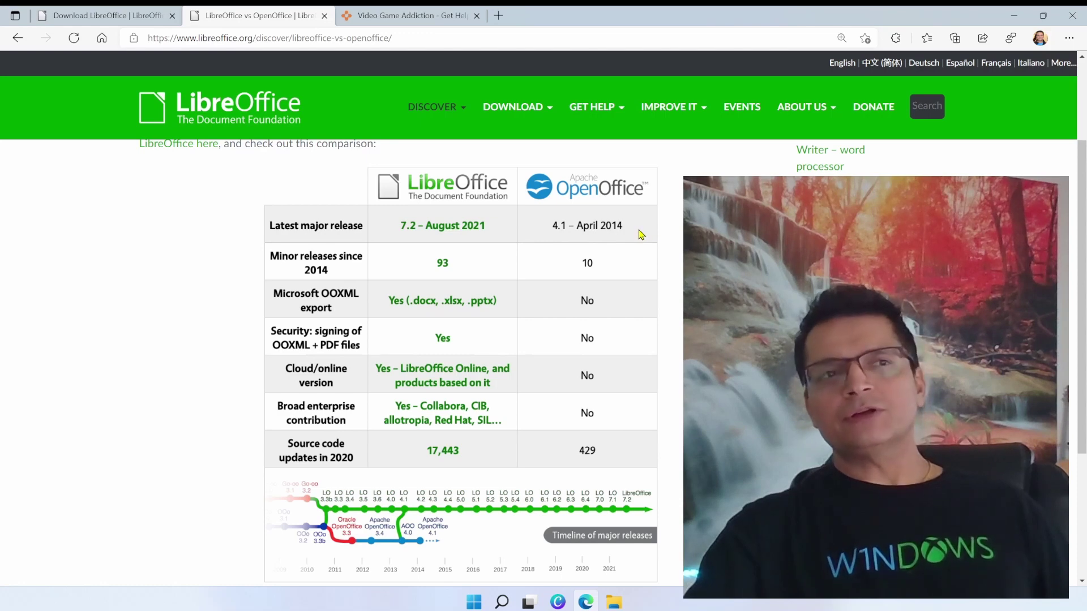
scroll(651, 246, "up", 2)
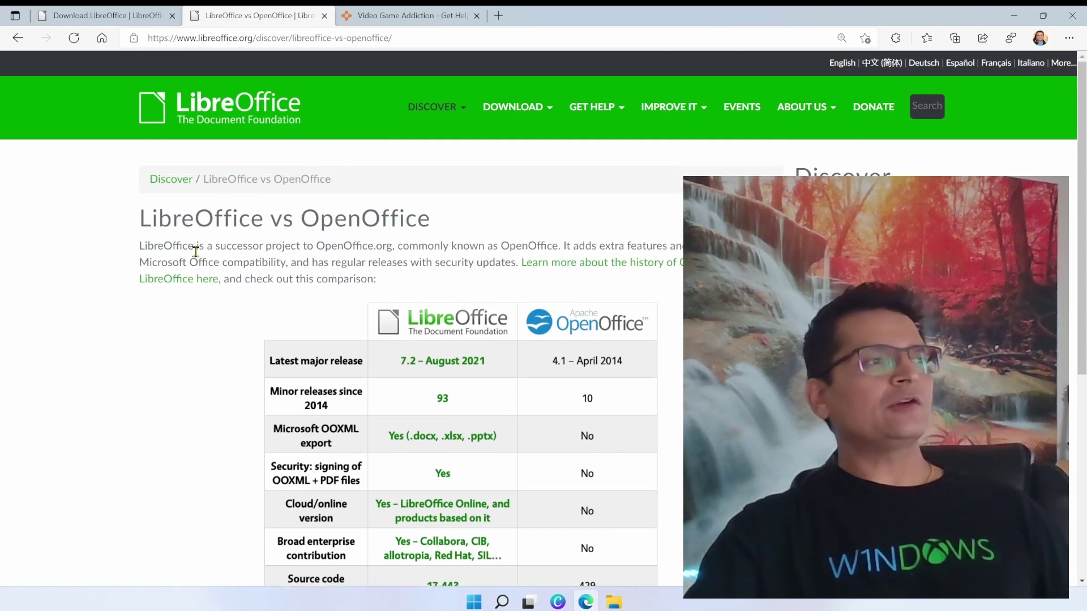
- Highlight parts of the intro sentence, including the OpenOffice.org name, then scroll further down
left_click_drag(164, 248, 231, 248)
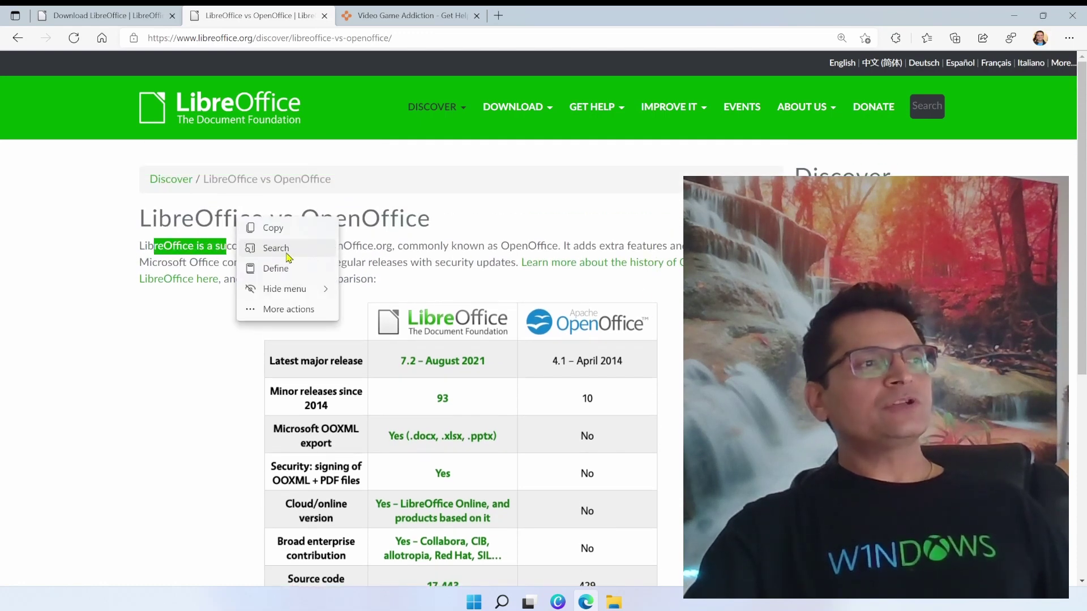
left_click_drag(451, 246, 447, 260)
left_click(326, 249)
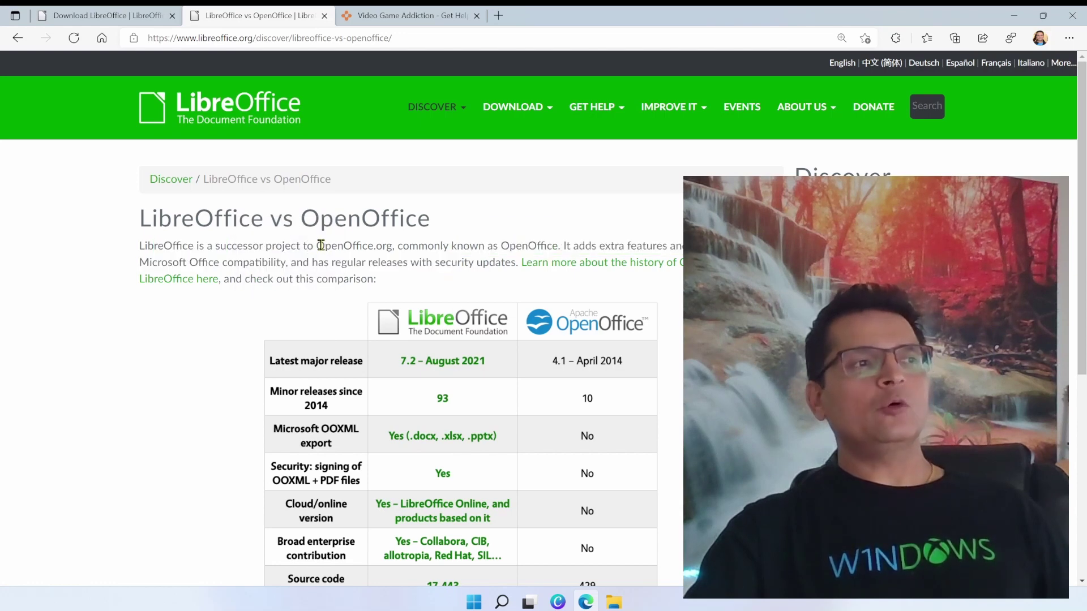
left_click_drag(320, 245, 391, 249)
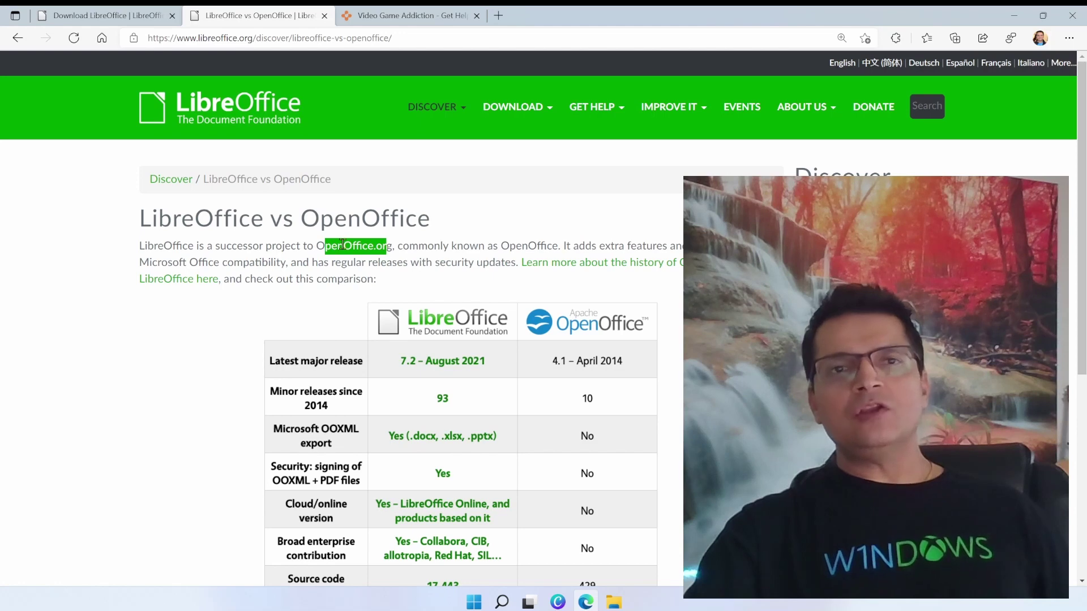
left_click_drag(146, 246, 215, 247)
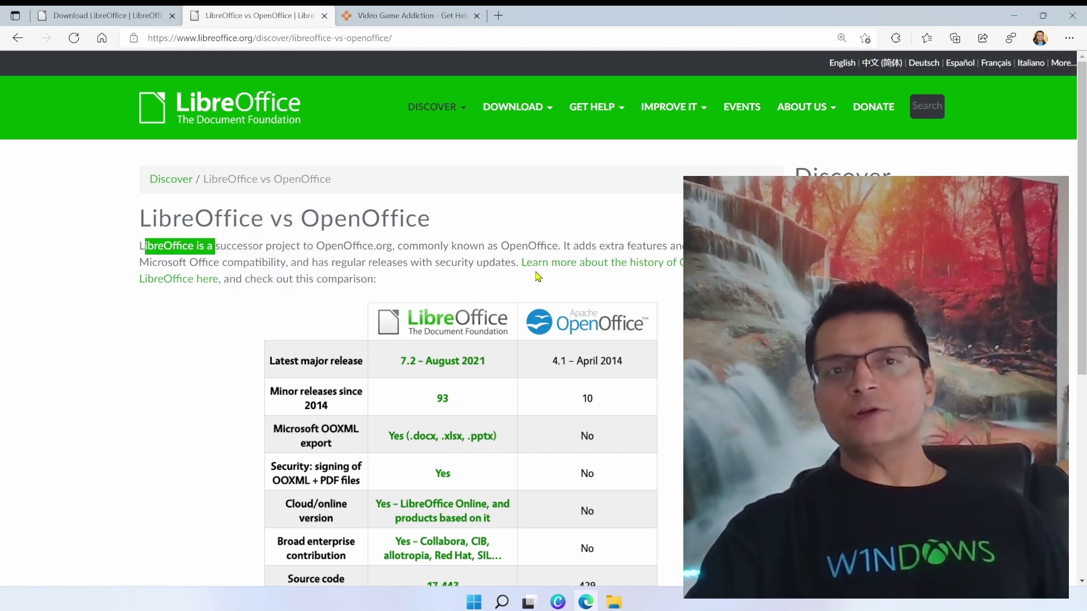
scroll(668, 292, "down", 1)
left_click(665, 291)
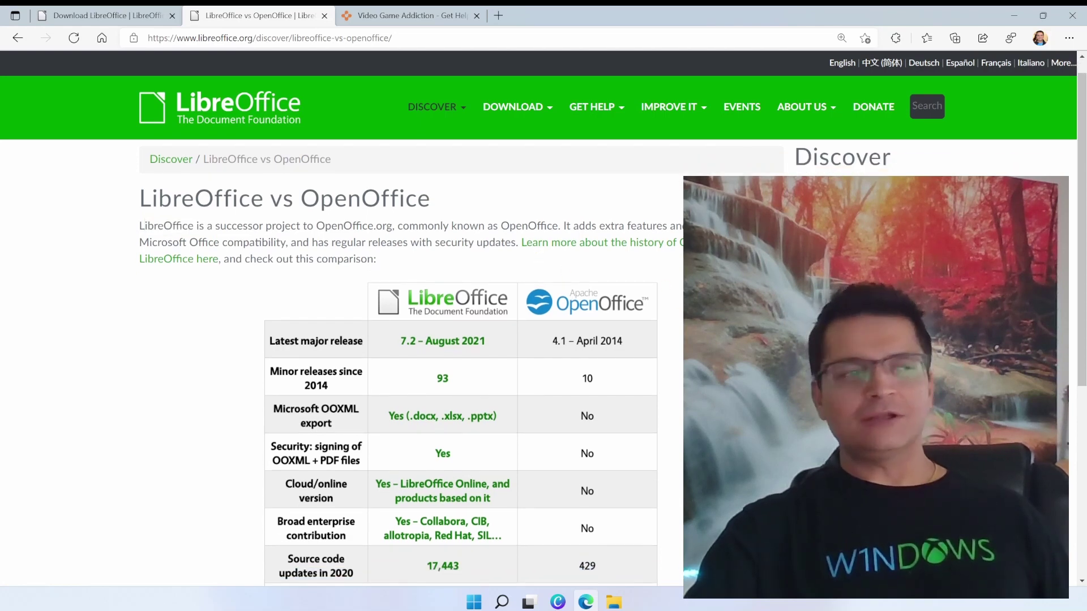
scroll(584, 309, "down", 2)
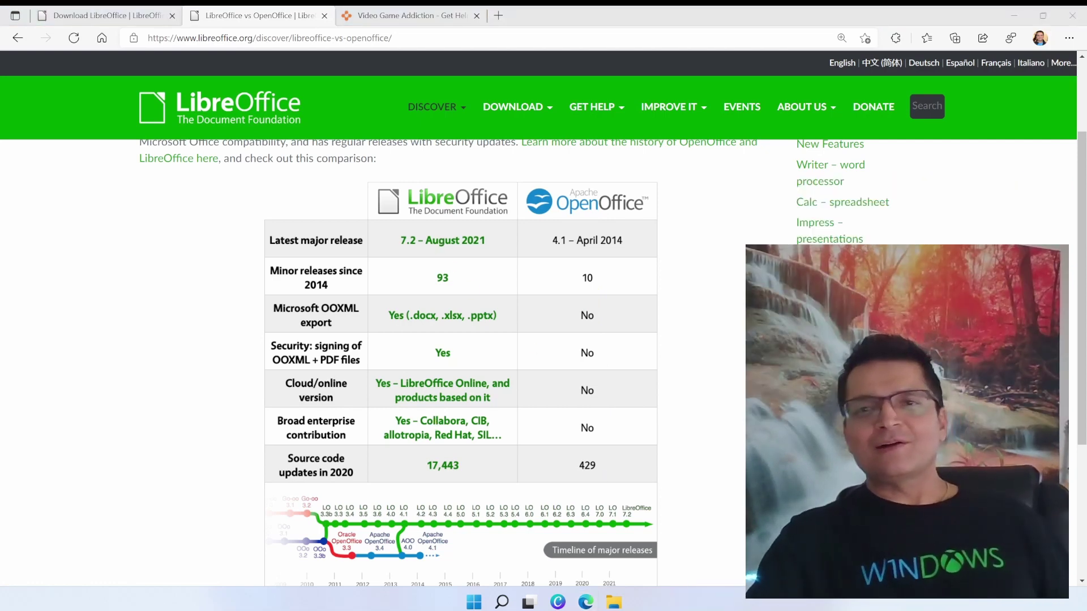
- Open the Download LibreOffice page, confirm Windows (64-bit) for 7.2.2, and bring up File Explorer
left_click(536, 114)
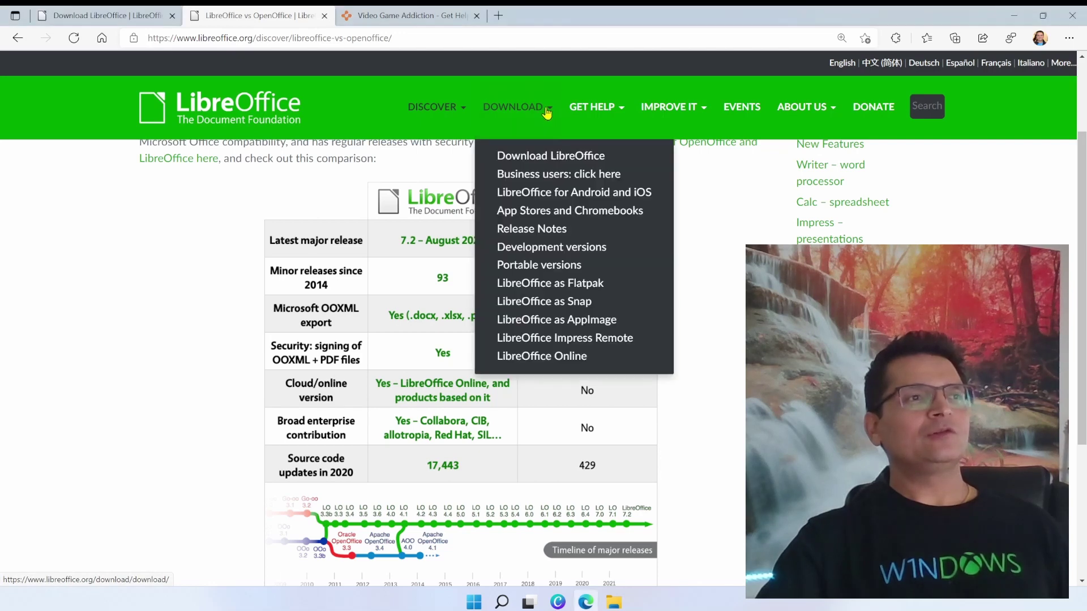
left_click(574, 159)
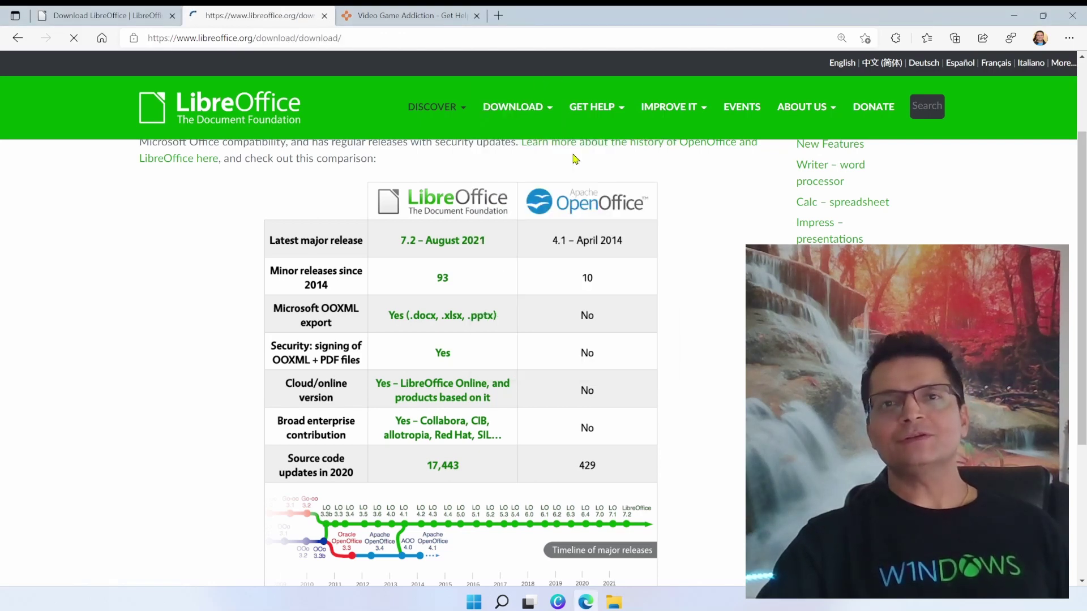
scroll(481, 418, "down", 3)
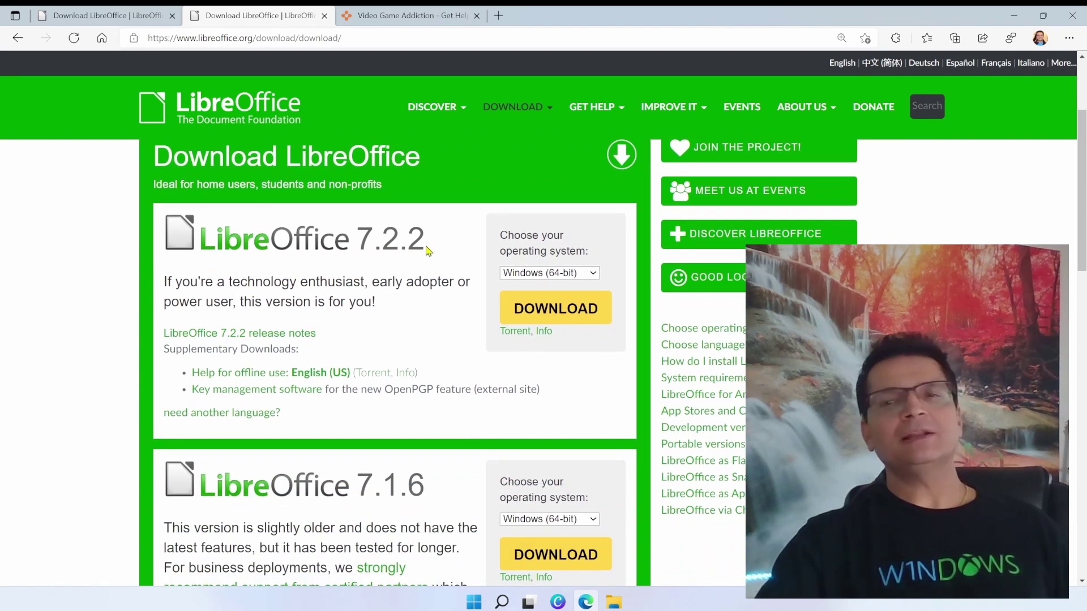
left_click(594, 274)
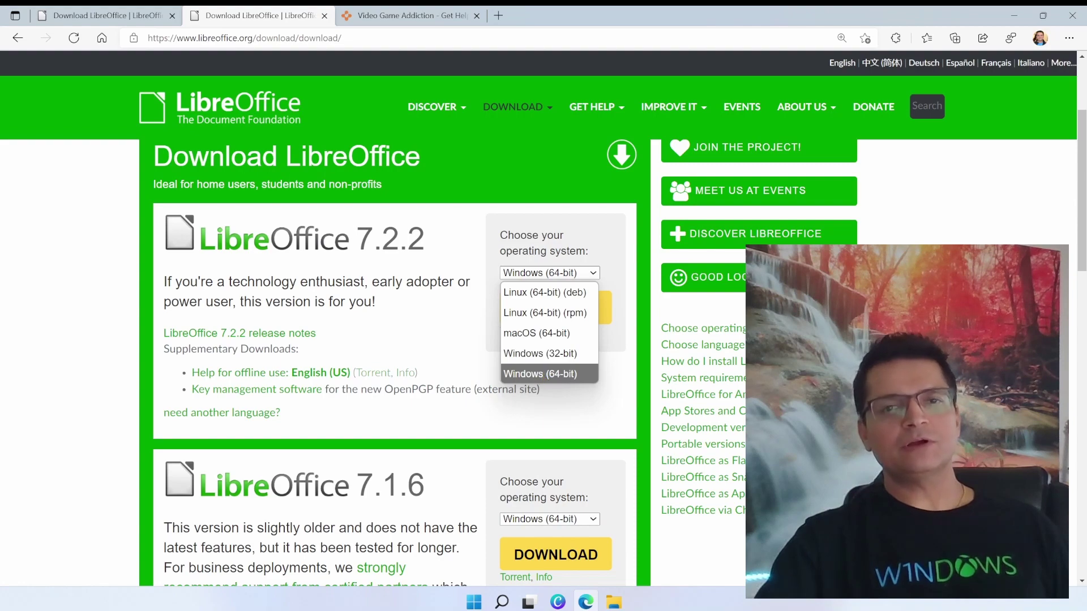
key("alt+Tab")
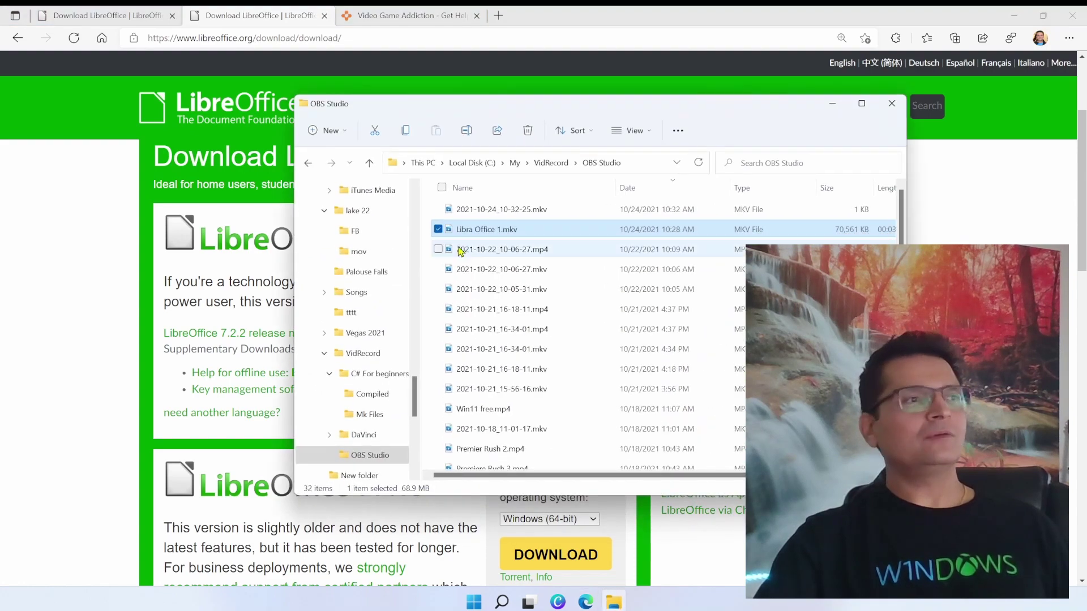
- Open the system properties of This PC from File Explorer
left_click_drag(418, 395, 417, 204)
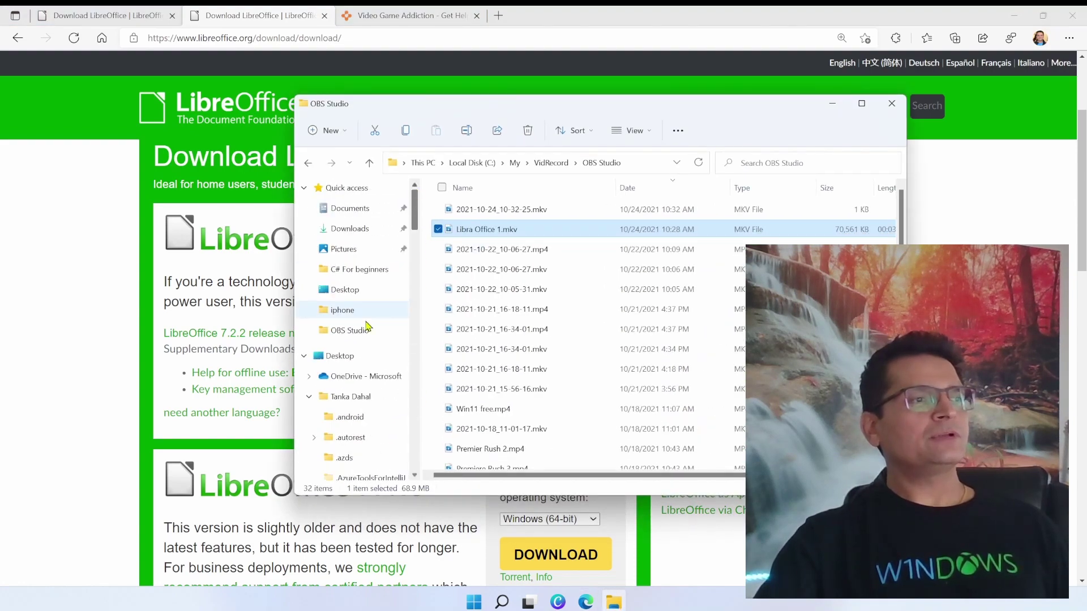
scroll(339, 323, "down", 1)
scroll(340, 396, "down", 5)
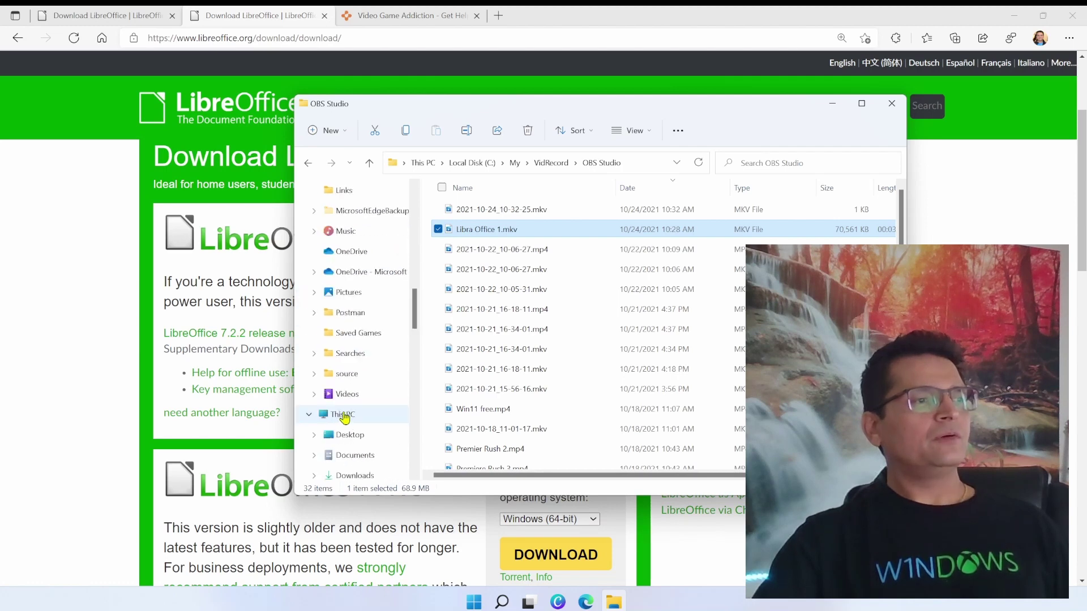
left_click(339, 415)
right_click(343, 418)
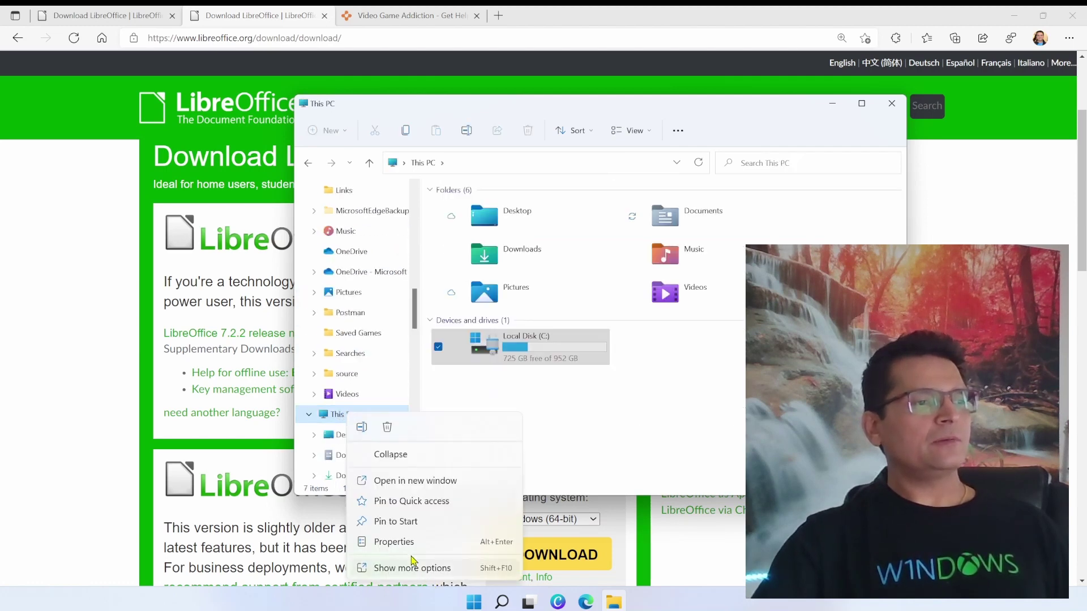
left_click(395, 542)
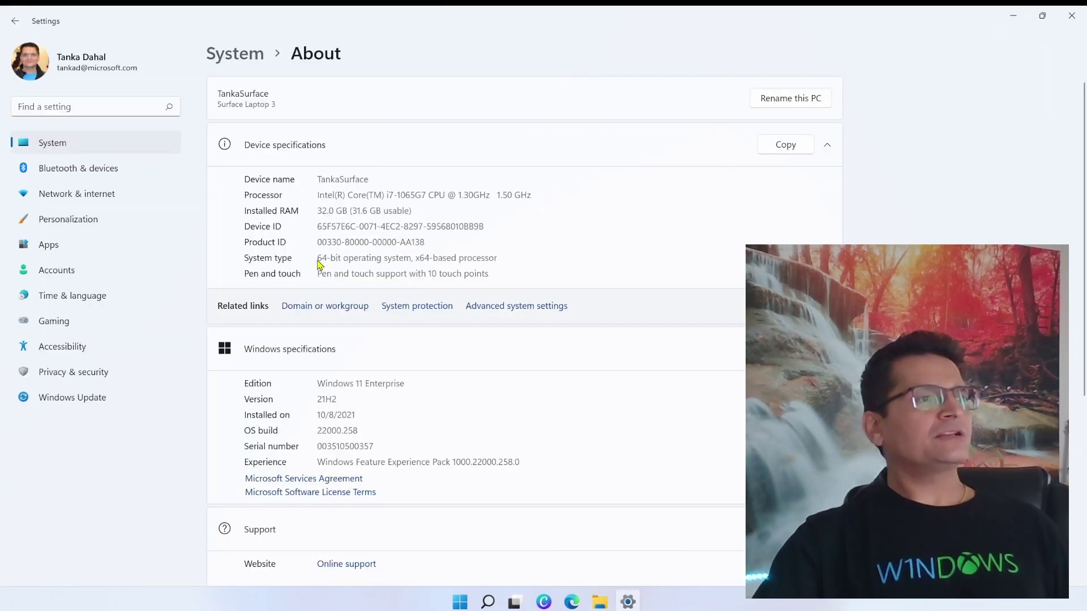
- Confirm the system type is 64-bit, x64-based, and close File Explorer
left_click_drag(332, 259, 511, 257)
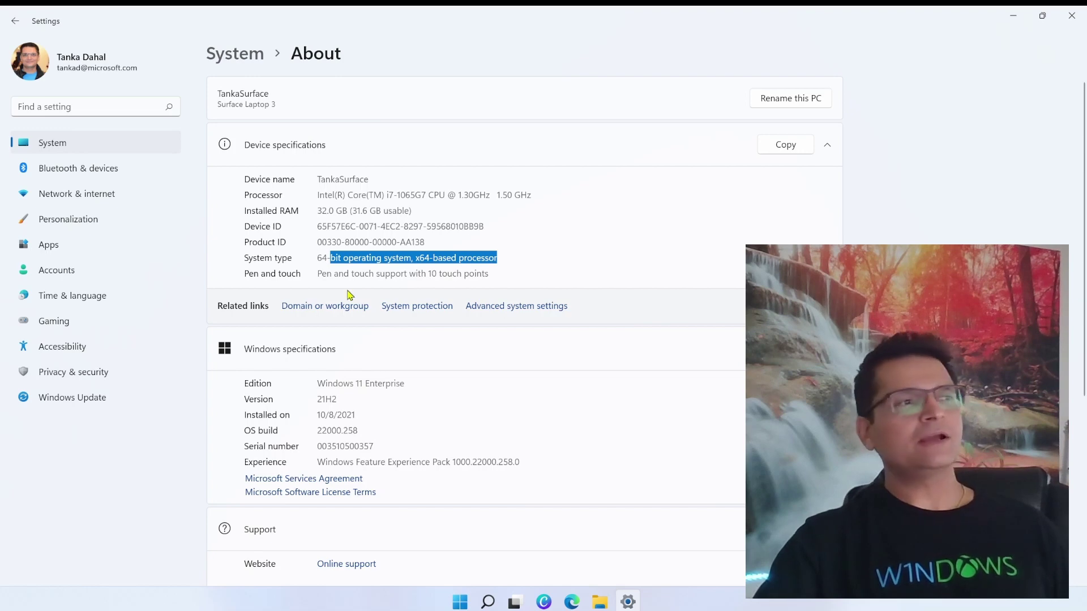
left_click(343, 258)
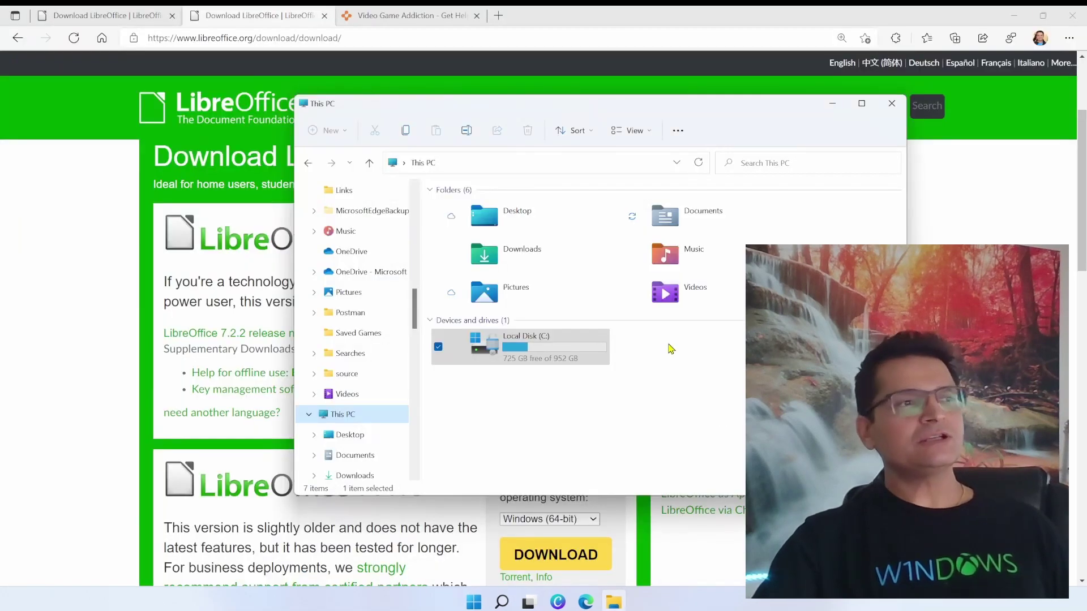
left_click(832, 103)
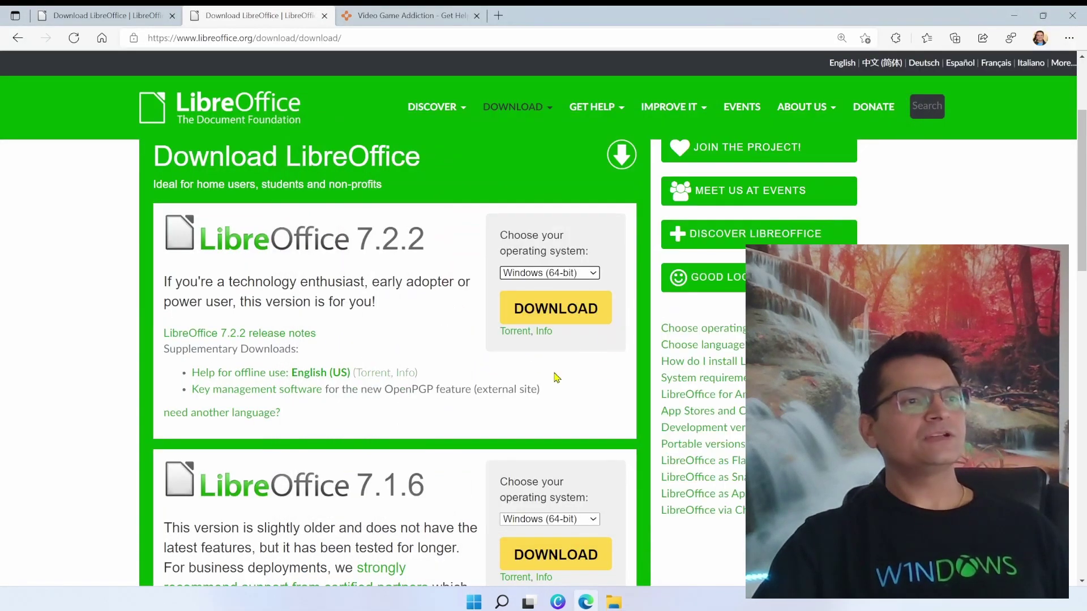
- Download the Windows 64-bit LibreOffice 7.2.2 installer and install it with the Typical setup
left_click(554, 309)
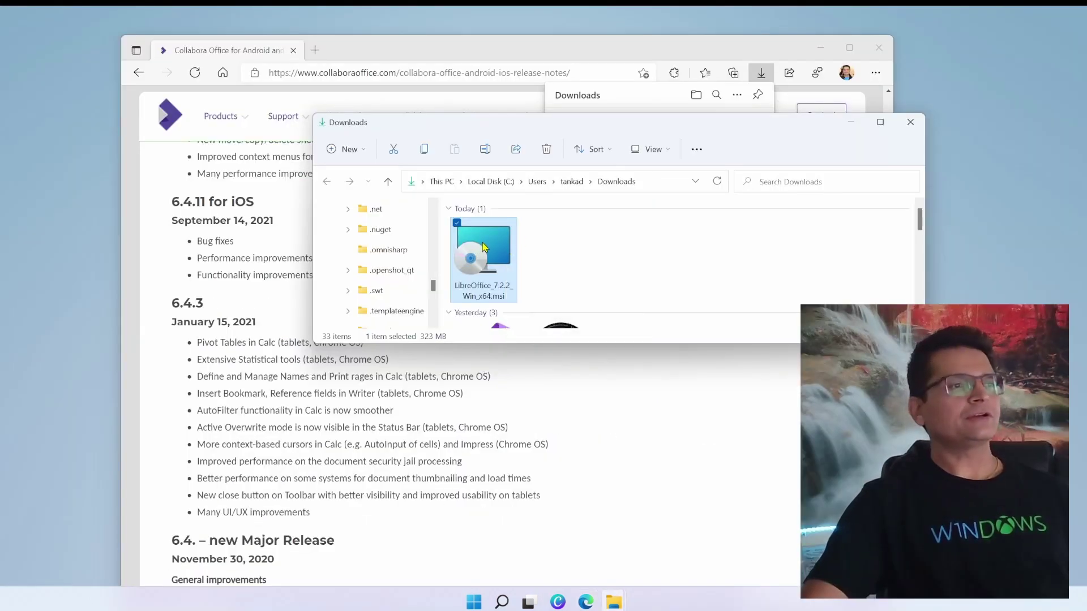
double_click(484, 248)
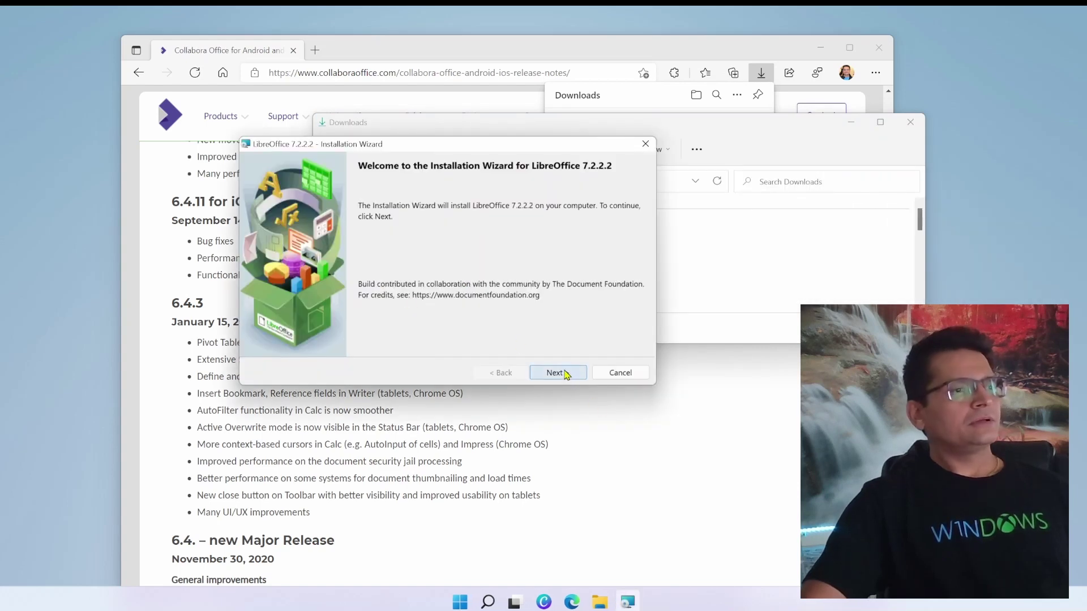
left_click(556, 372)
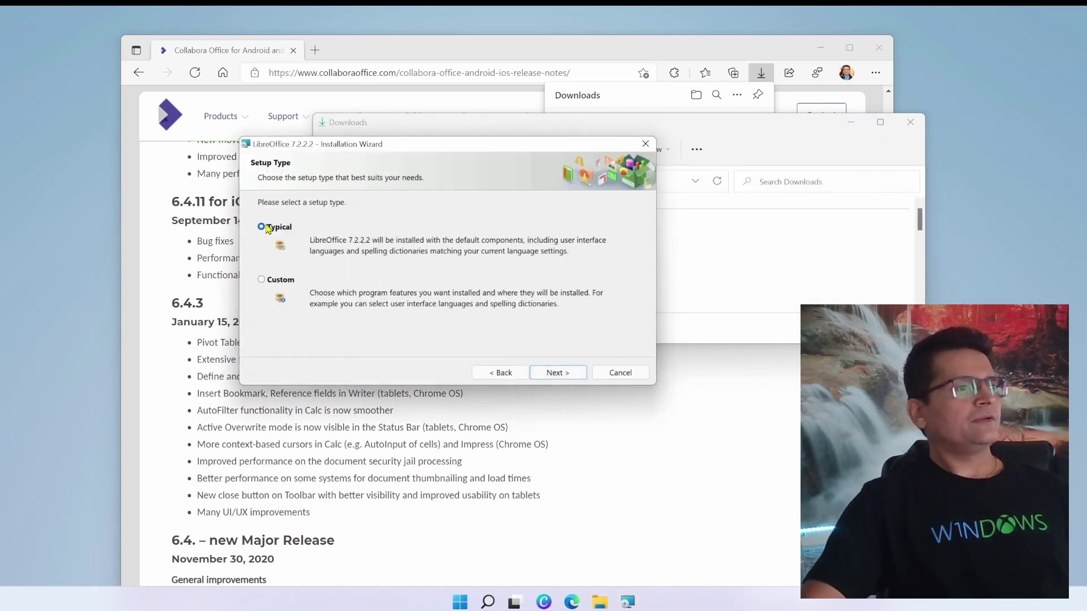
left_click(556, 372)
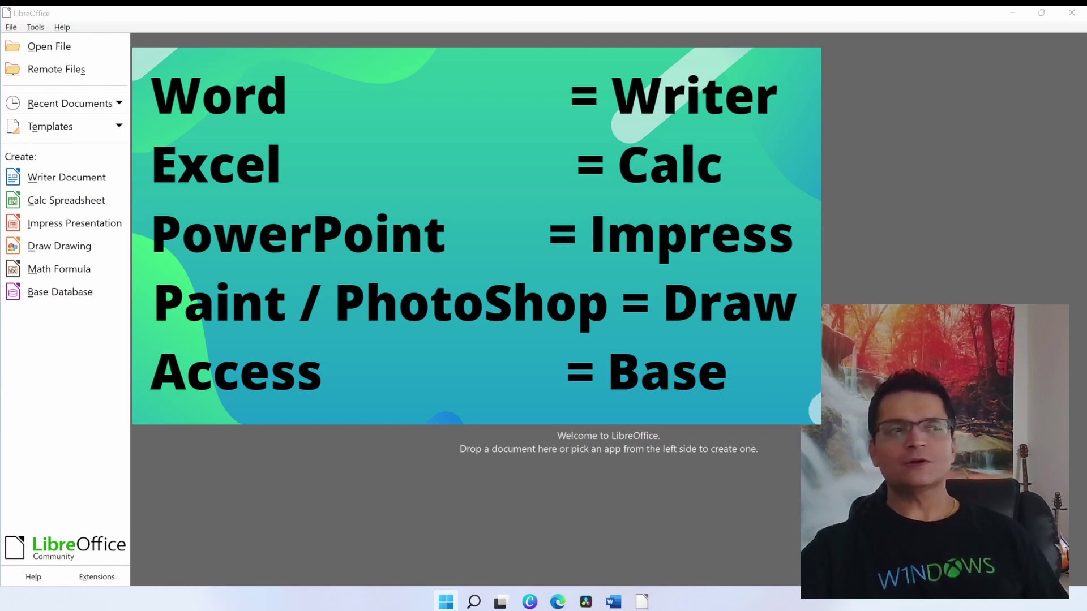
- Create a new Writer text document from the Start Center
left_click(68, 103)
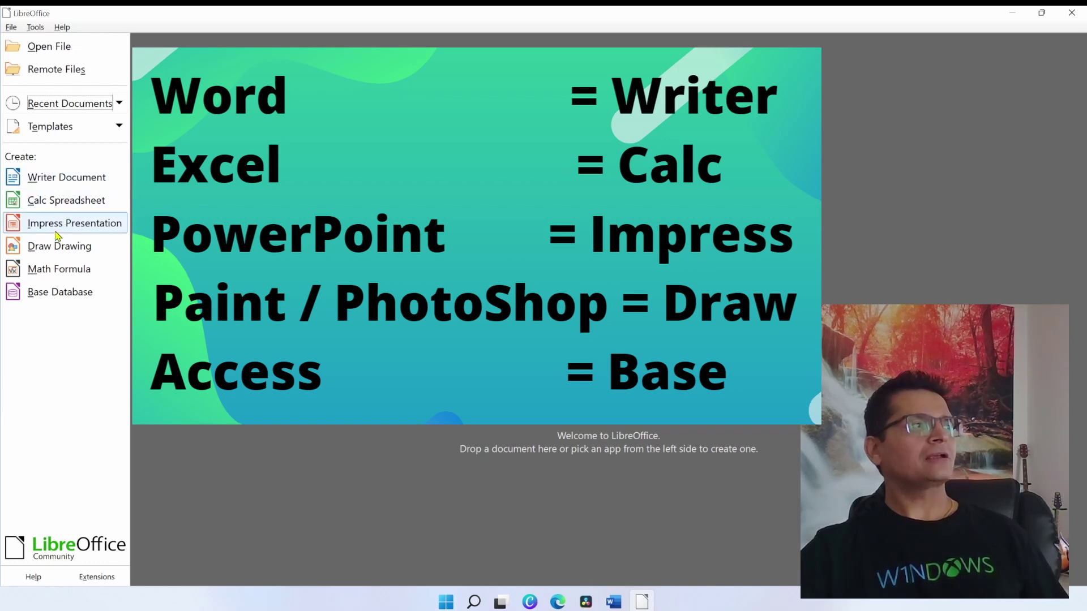
left_click(52, 178)
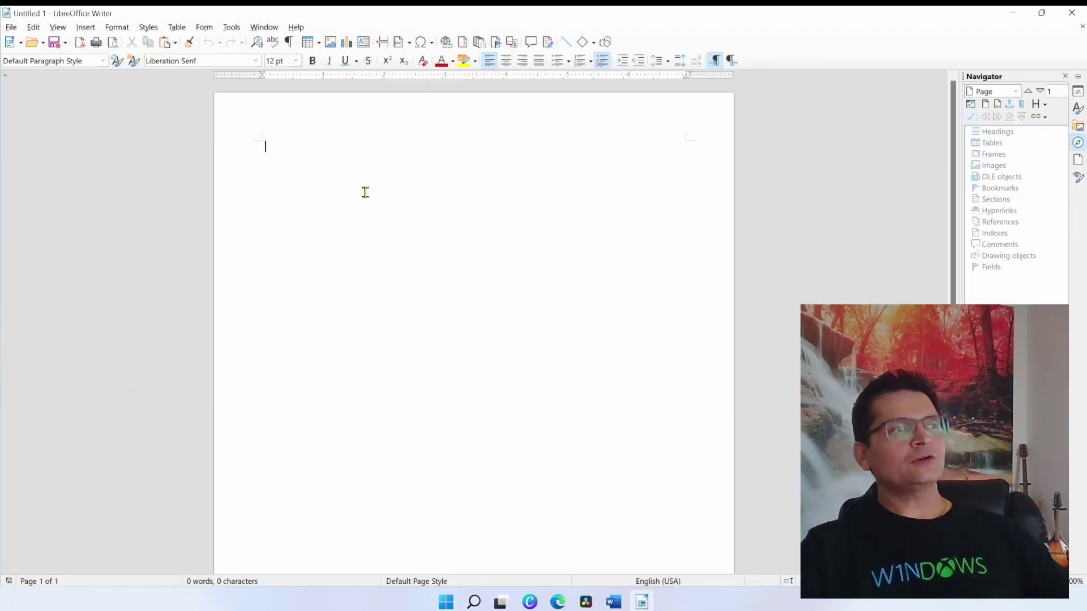
- Type the test text 'sdfgsdfg' into the blank Writer document
type("sdfgsdfg")
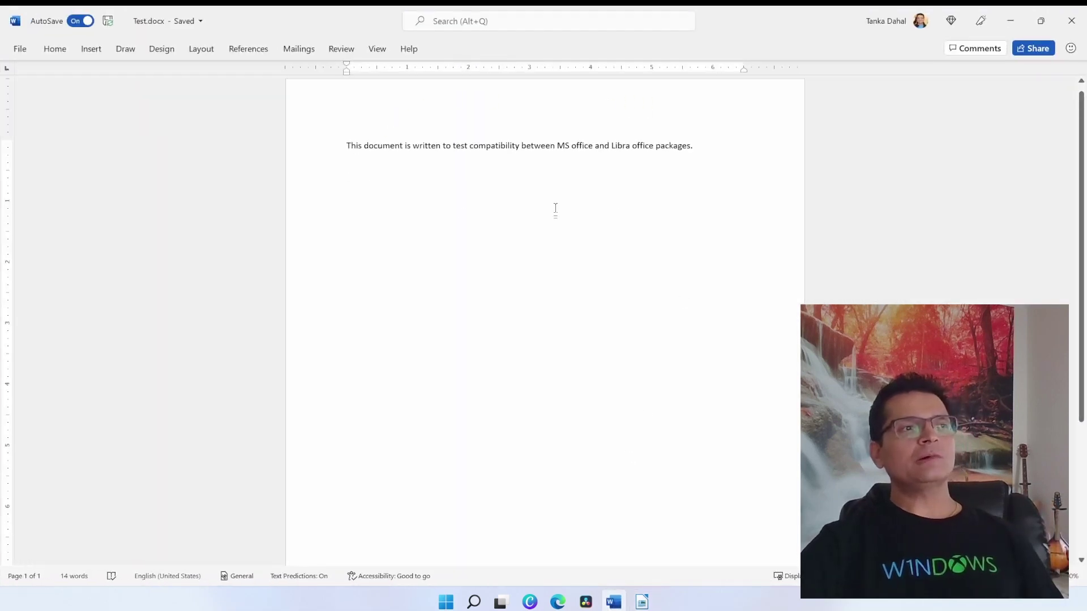
left_click_drag(355, 151, 697, 147)
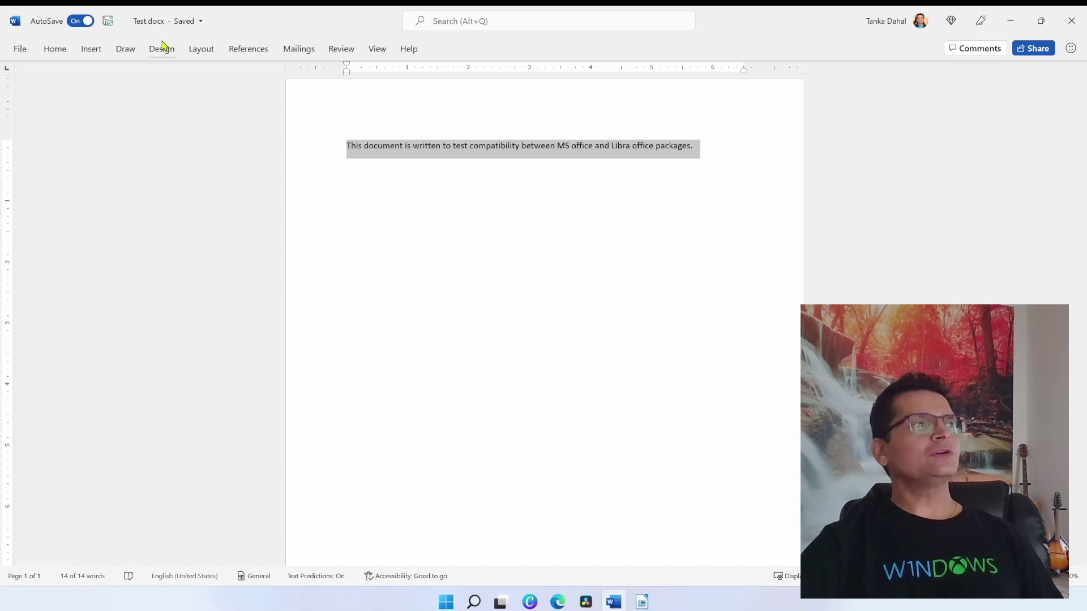
mouse_move(151, 22)
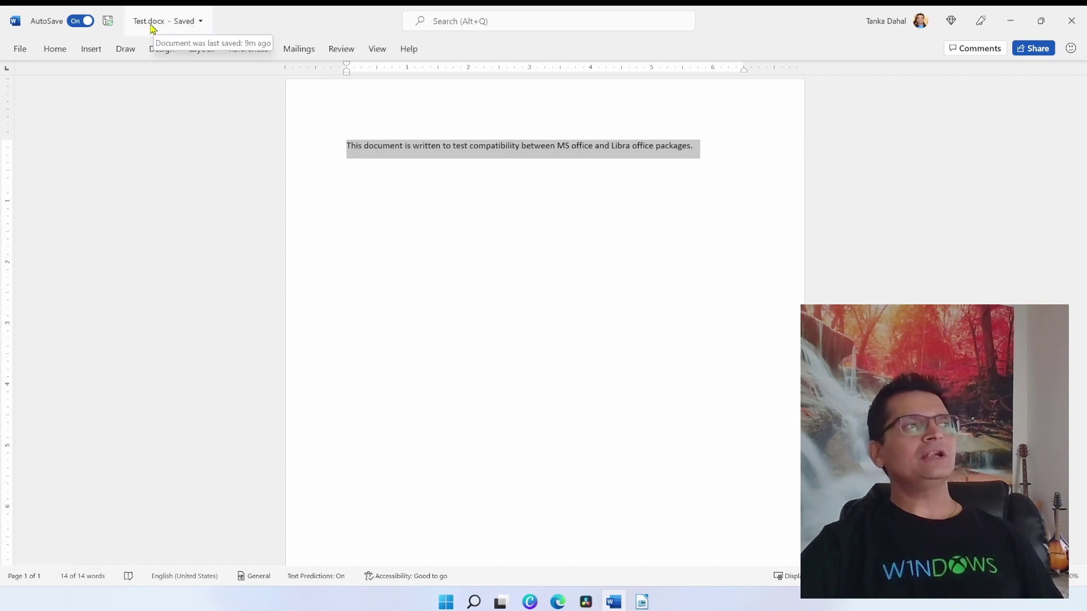
left_click(636, 272)
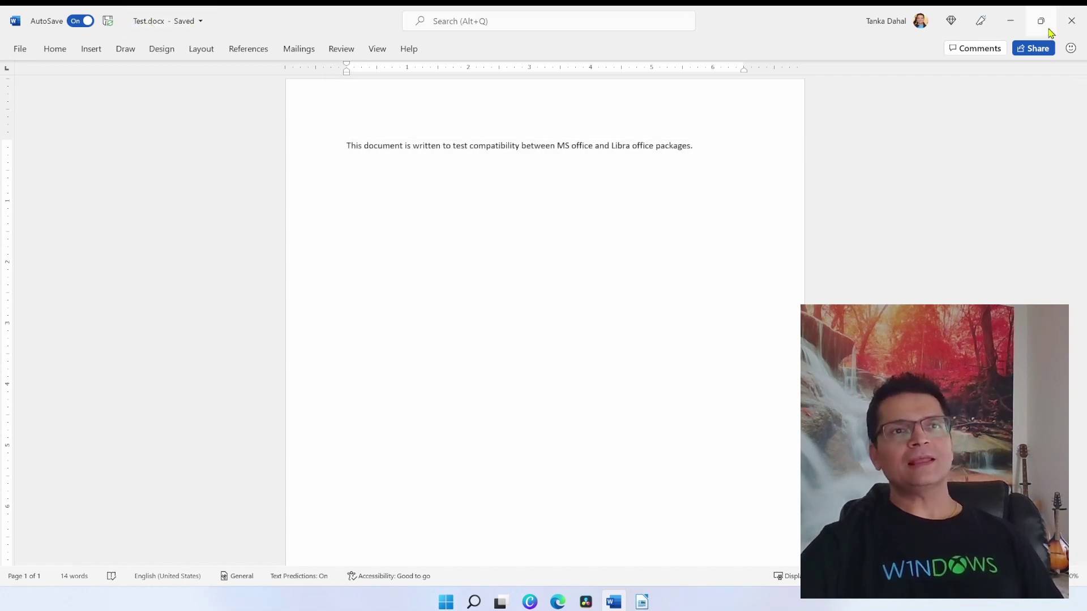
left_click(1074, 22)
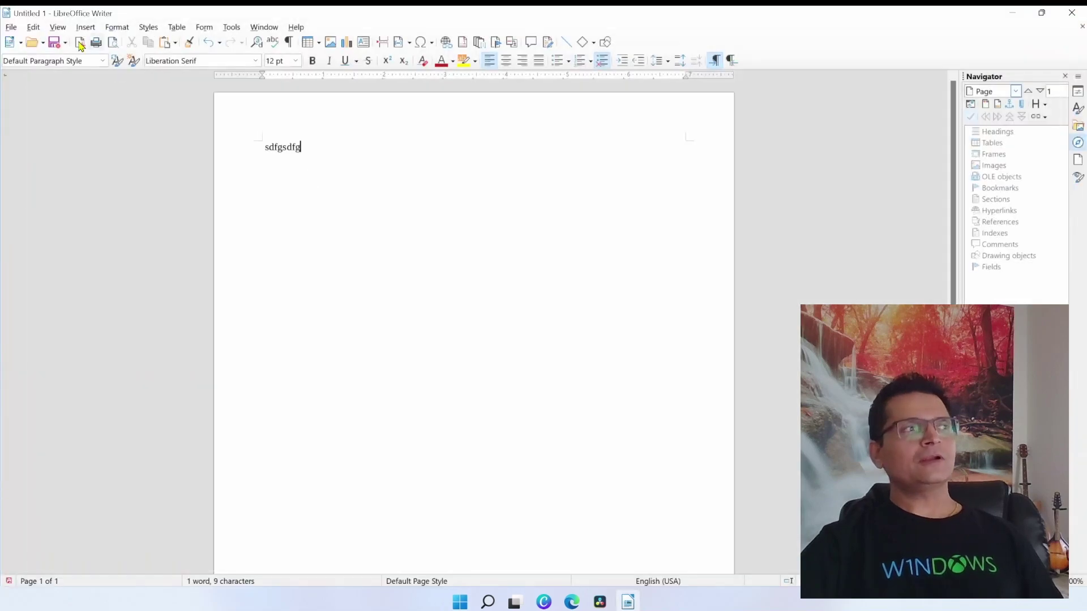
- Open Test.docx read-only, select the second half of its sentence, then start a new document
left_click(31, 42)
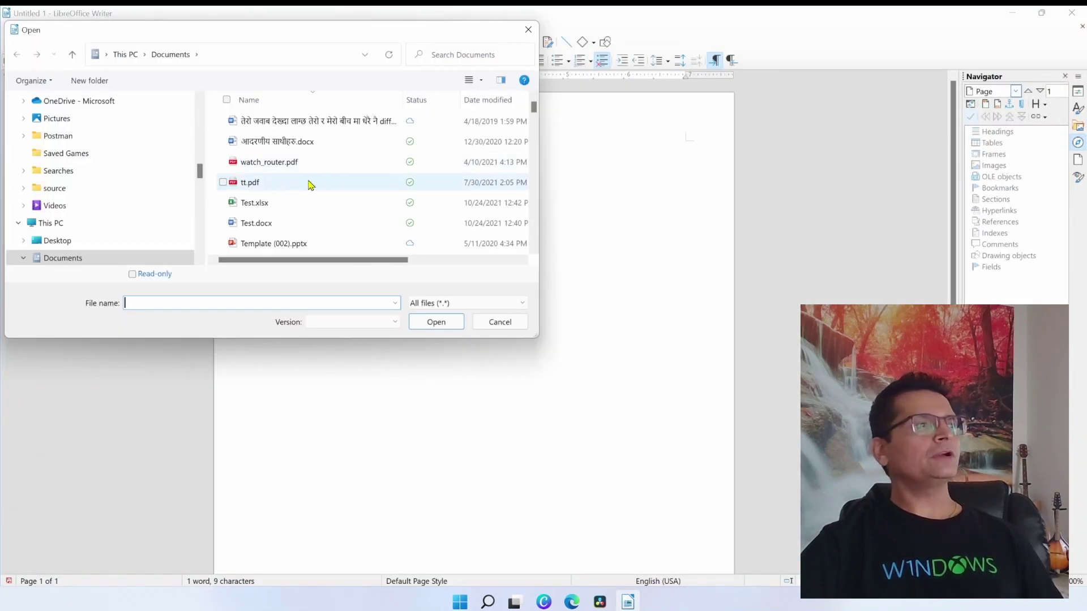
scroll(310, 185, "down", 1)
left_click(260, 165)
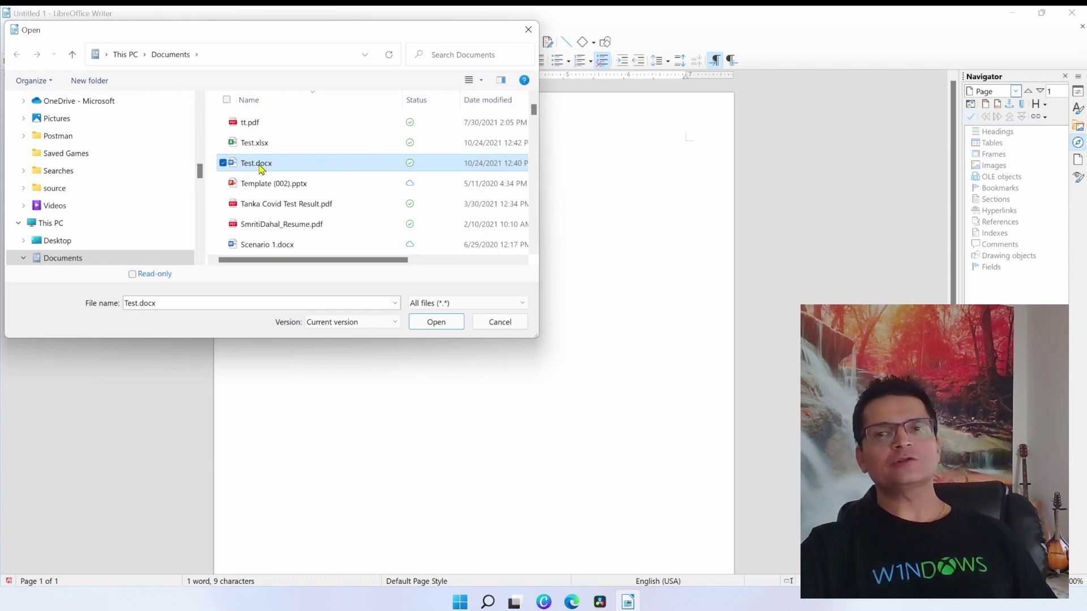
left_click(436, 324)
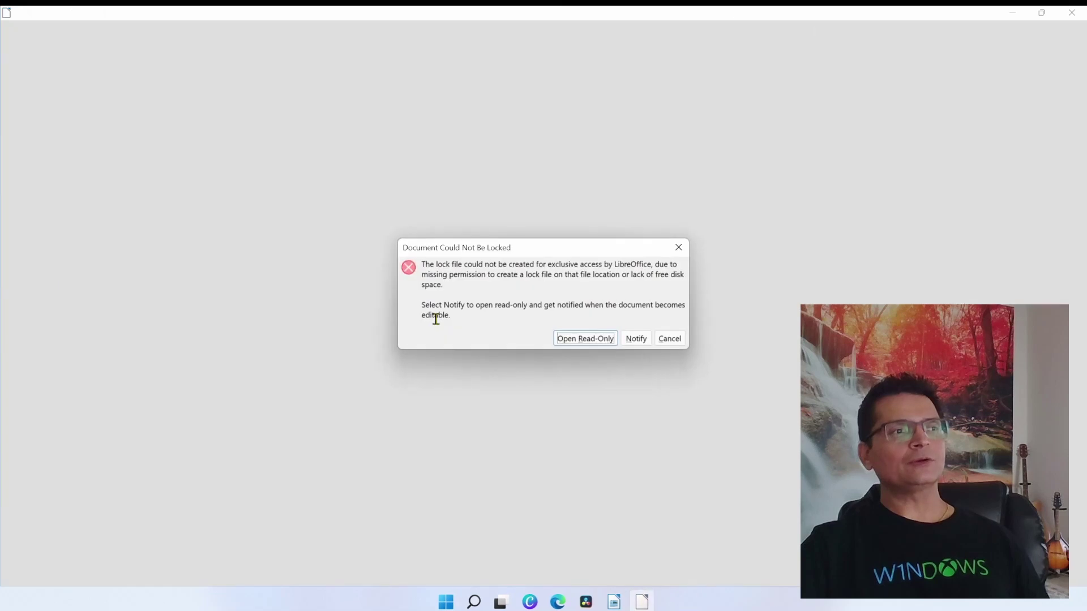
left_click(587, 339)
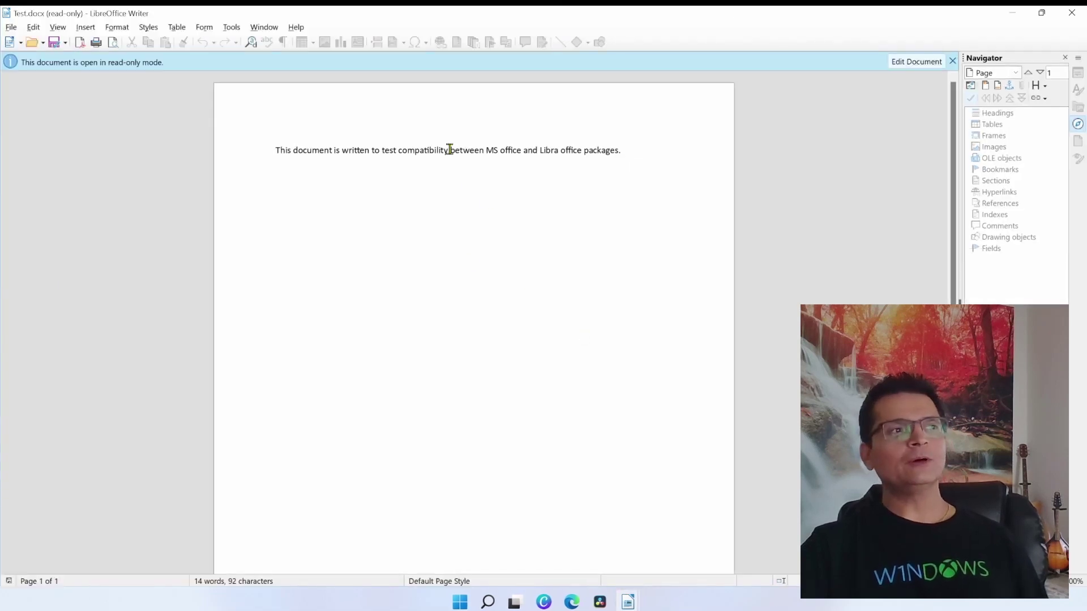
left_click_drag(450, 150, 554, 245)
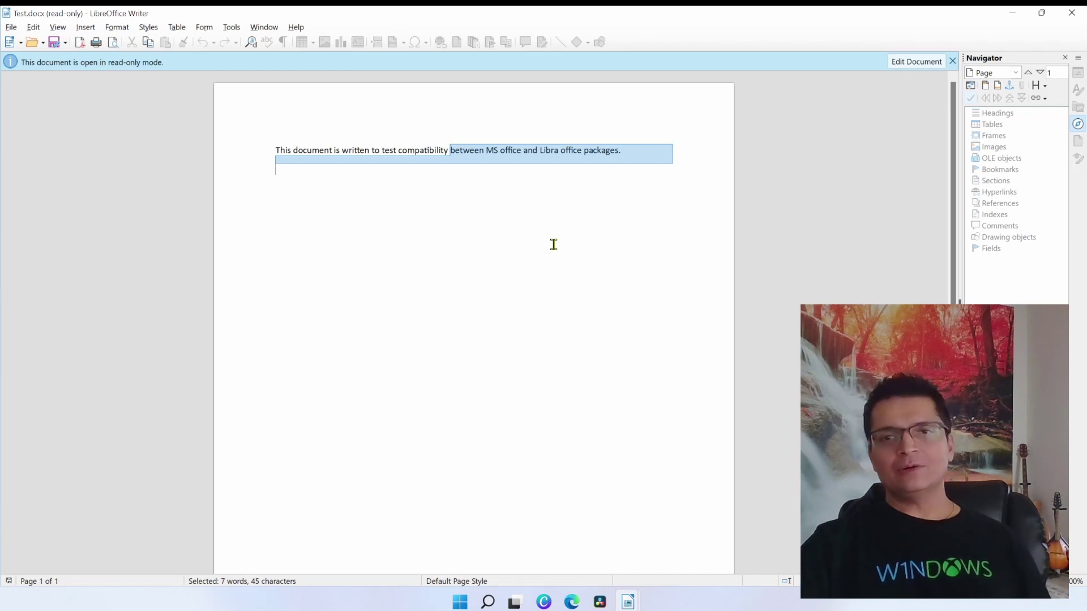
left_click(10, 42)
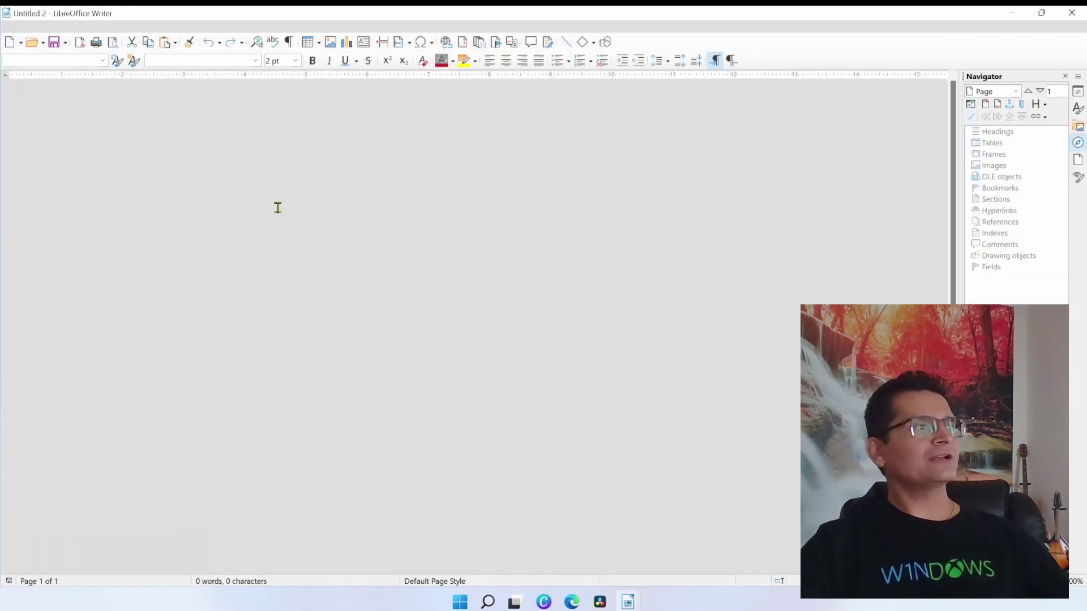
- Type a line of filler text, choose Word 2007–365 (.docx) in Save As, then cancel
type("sddsfg df")
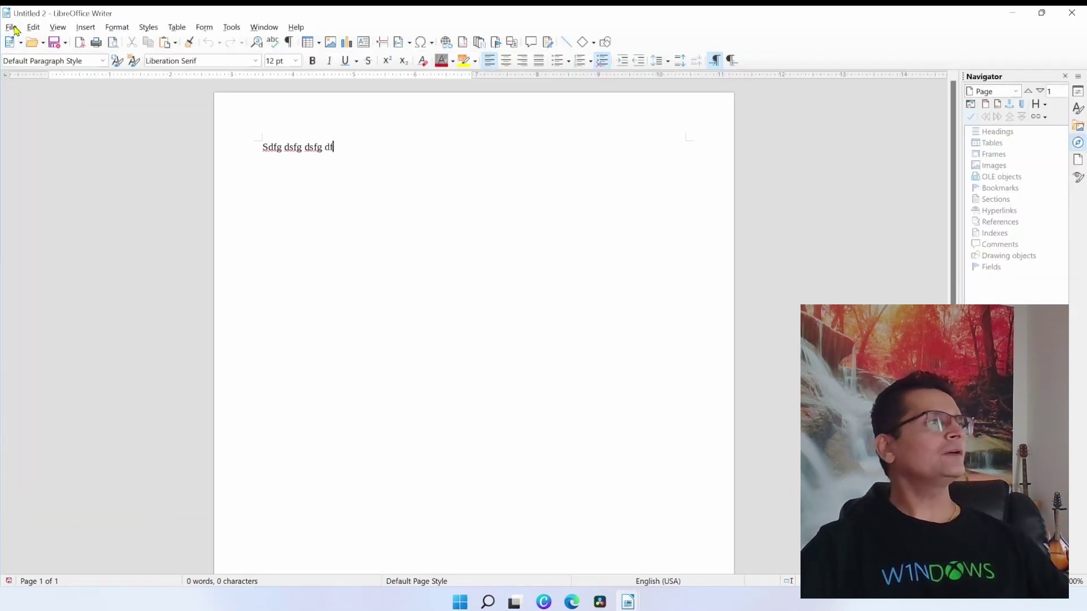
left_click(10, 27)
left_click(51, 165)
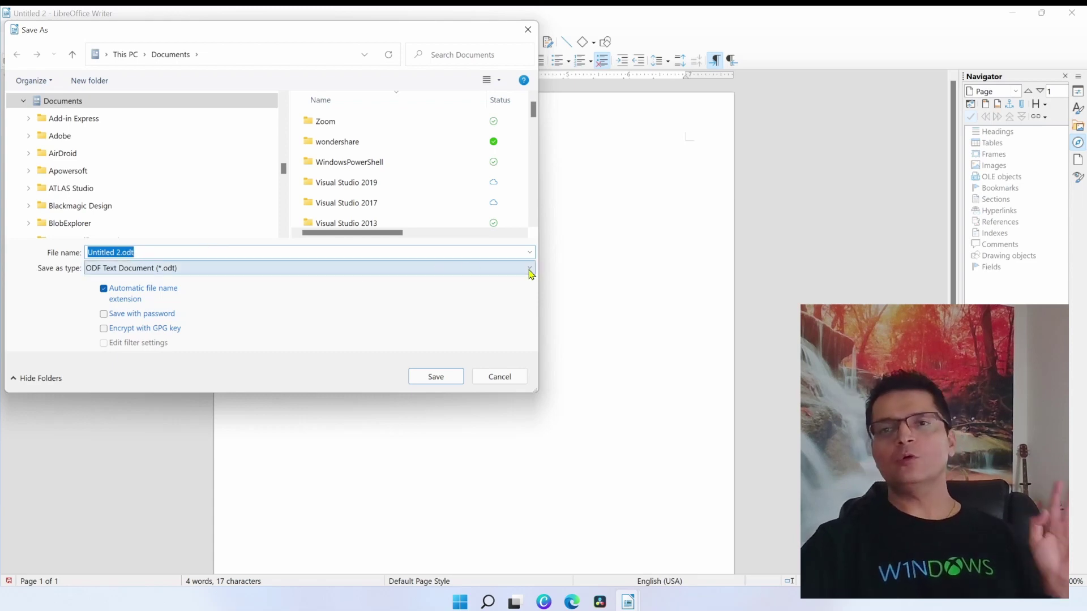
left_click(530, 268)
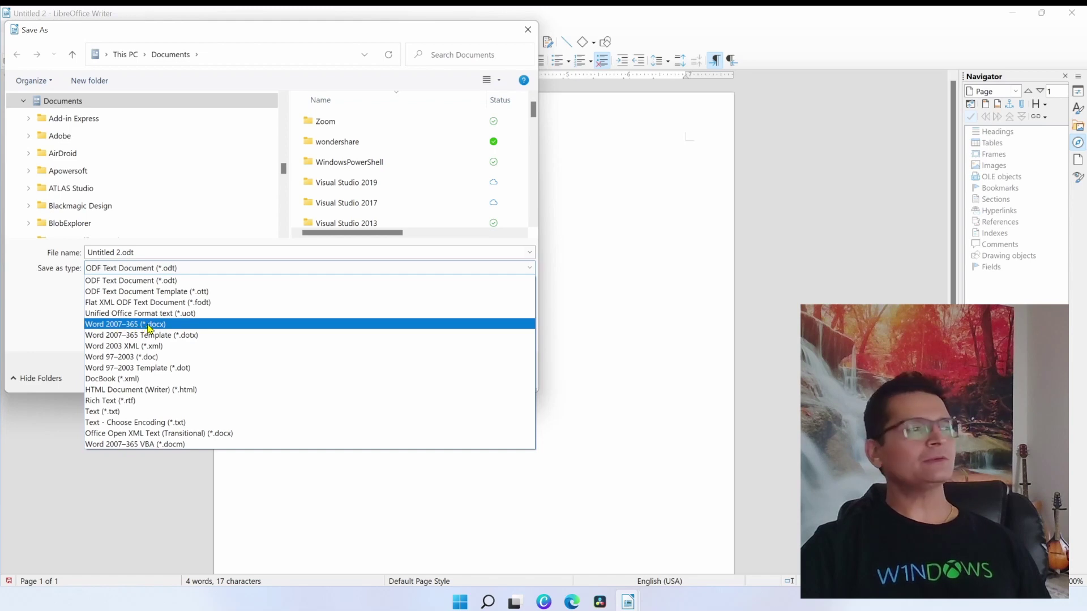
left_click(150, 325)
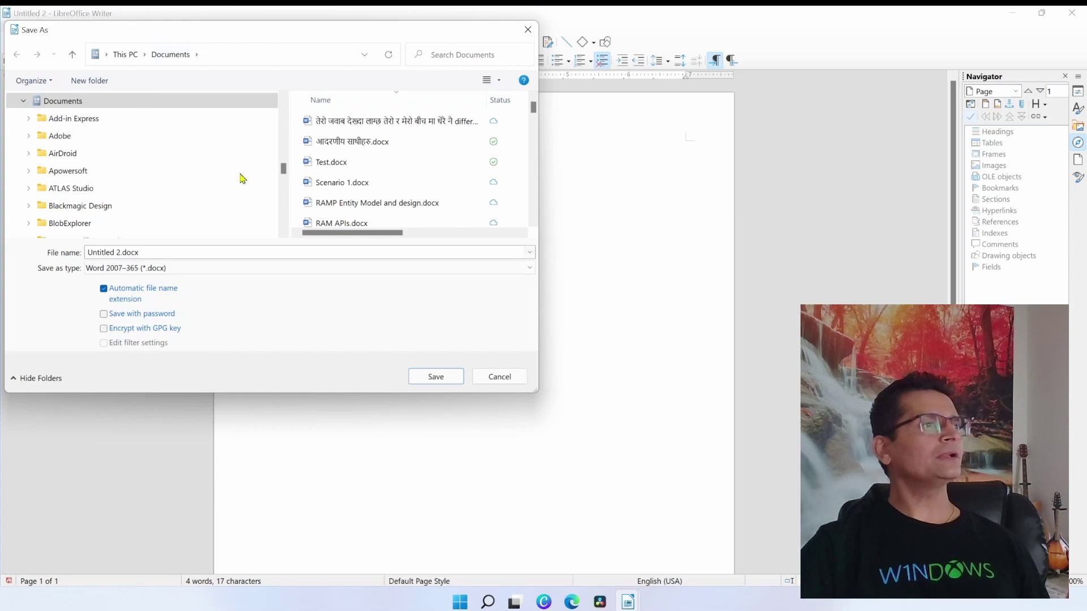
left_click(436, 377)
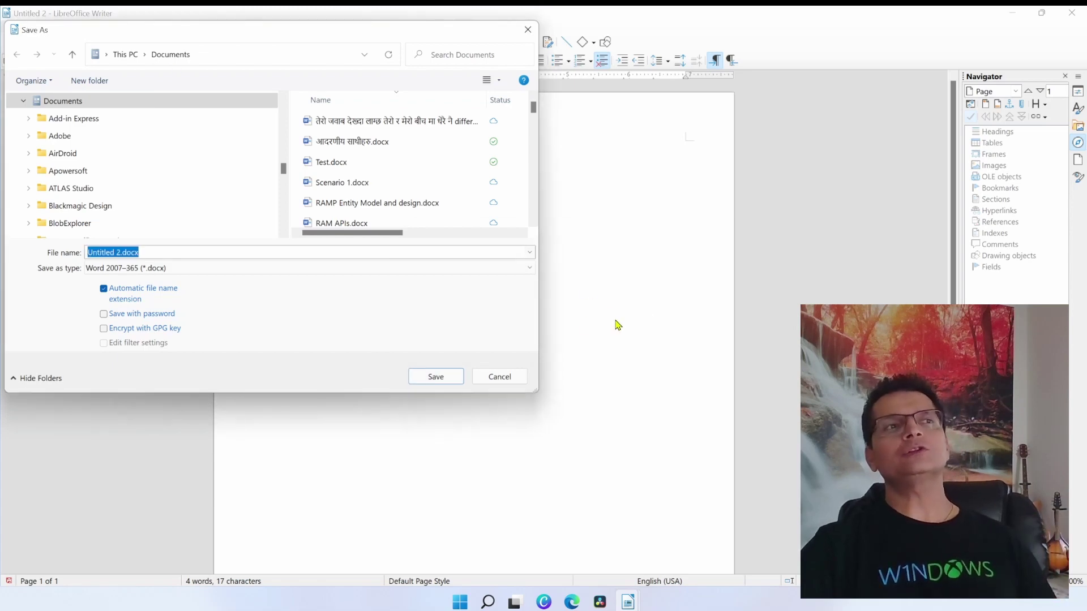
left_click(499, 377)
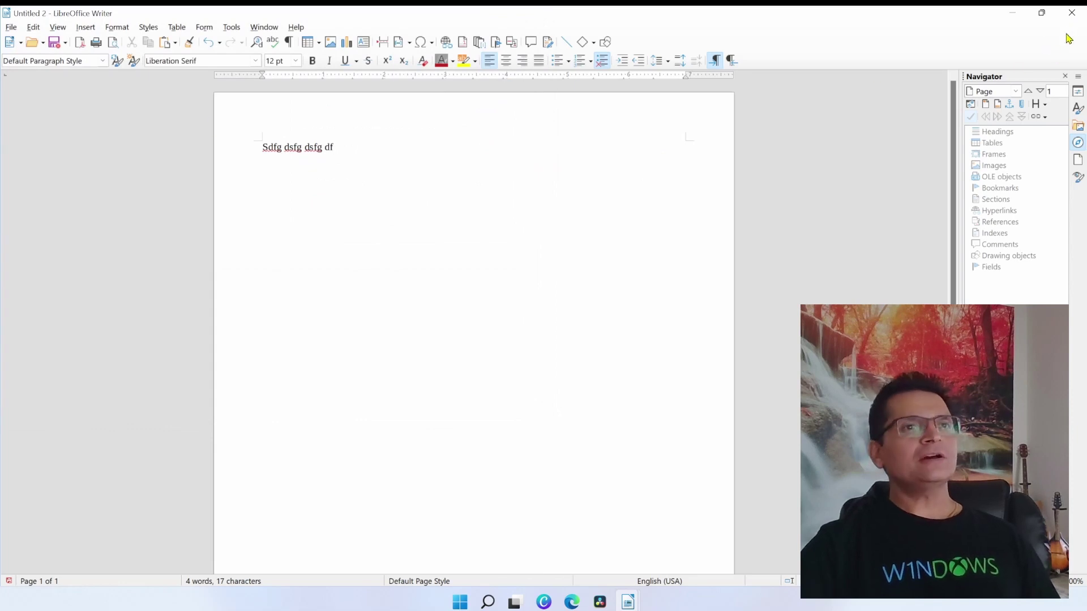
- Close the Writer document without saving and create a new Calc spreadsheet
left_click(1072, 13)
left_click(595, 321)
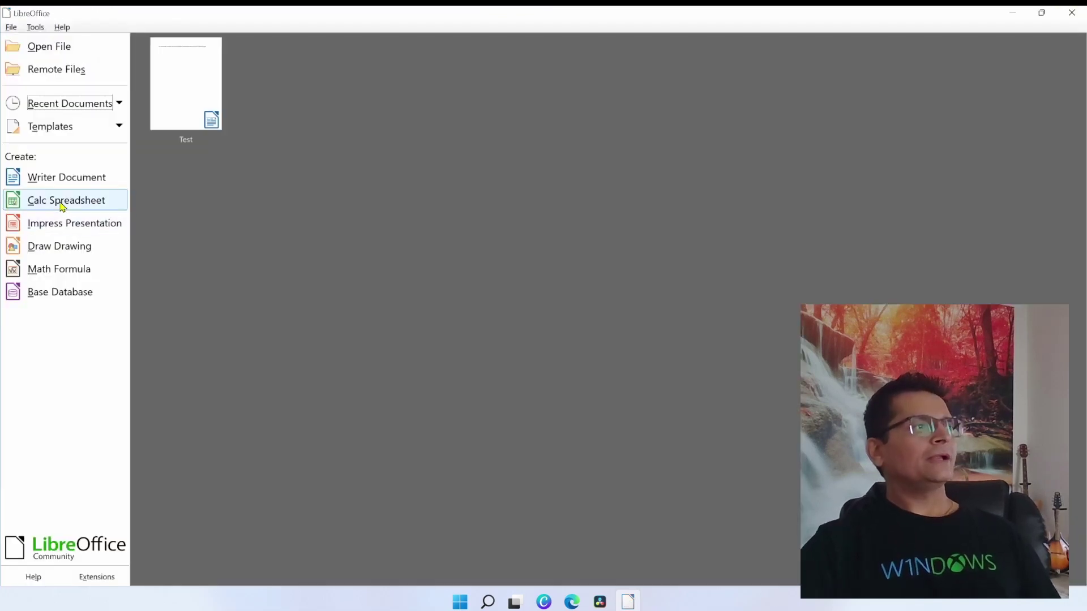
left_click(62, 205)
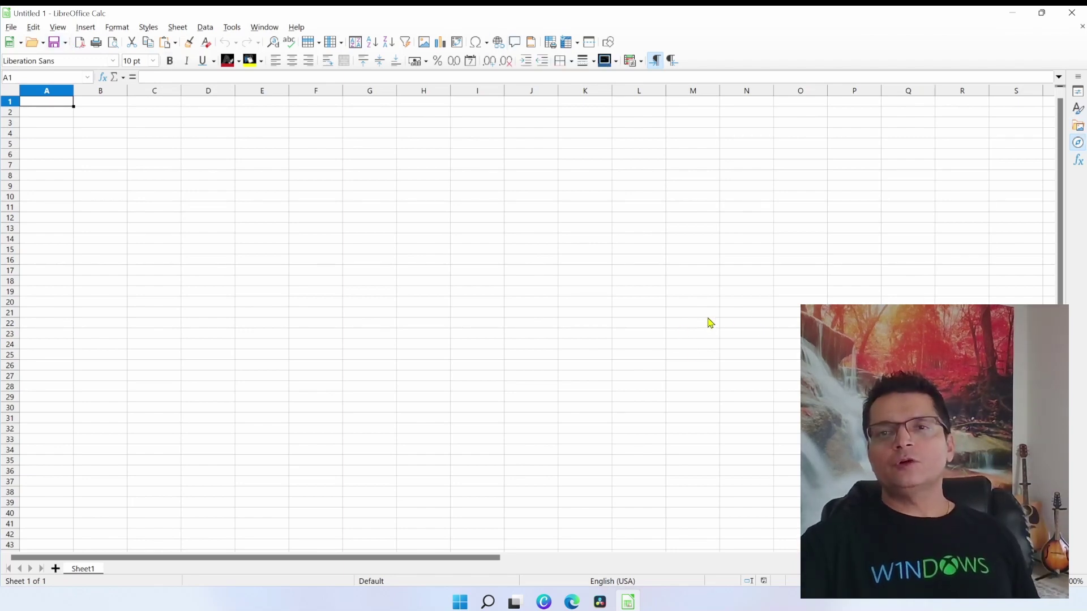
- Enter 'fdsgs' in B6, 'sd fg' in B10 and 'dfg' in B14
left_click(113, 154)
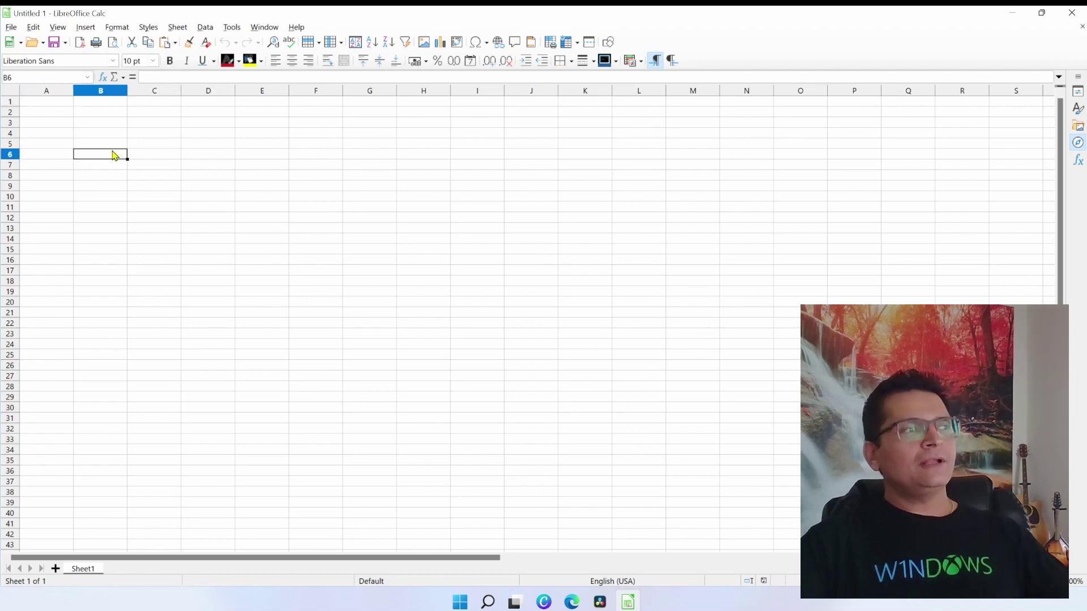
type("fdsgs")
left_click(111, 197)
type("sd fg")
left_click(82, 238)
type("dfg")
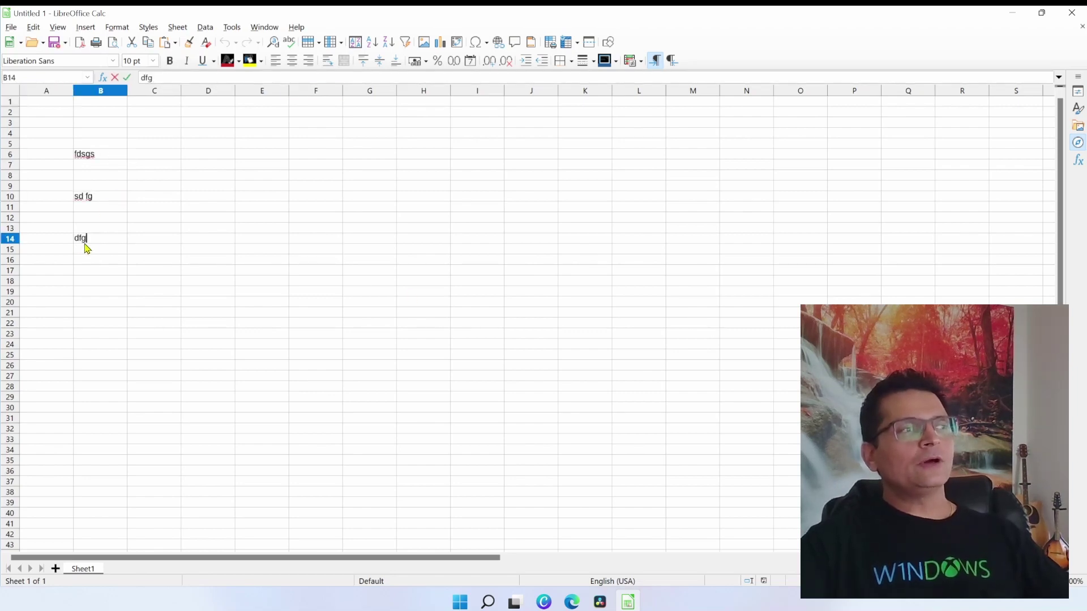
- Browse the spreadsheet file formats in Save As, then cancel without saving
left_click(11, 27)
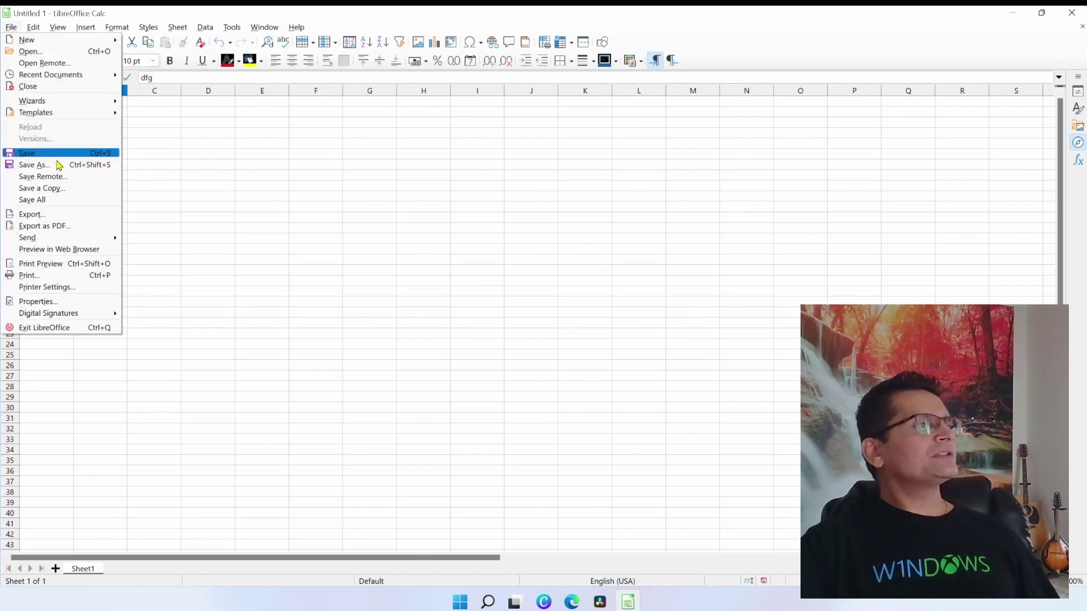
left_click(40, 167)
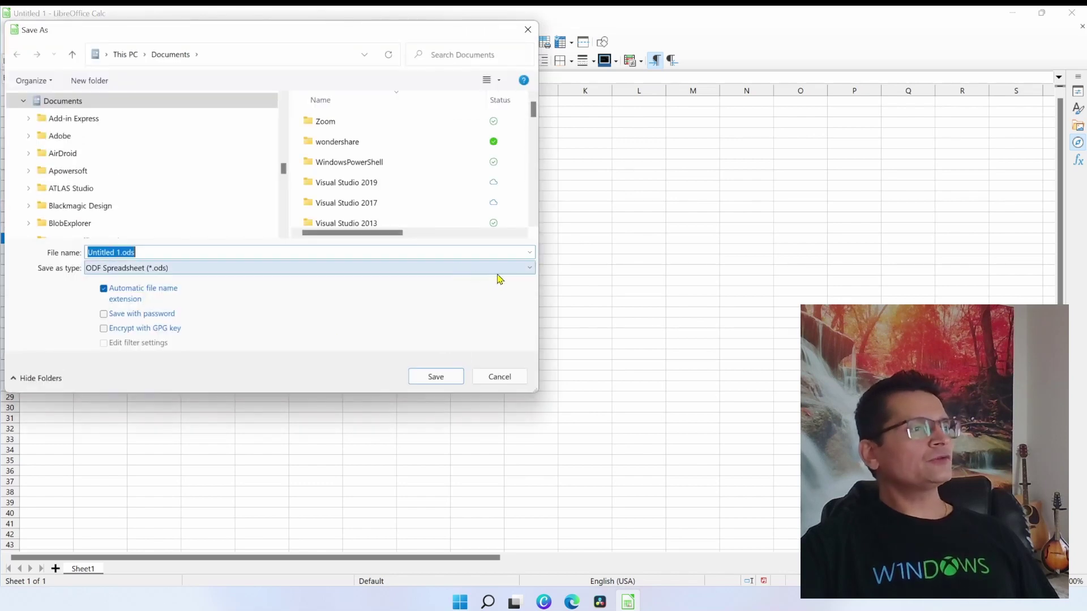
left_click(528, 268)
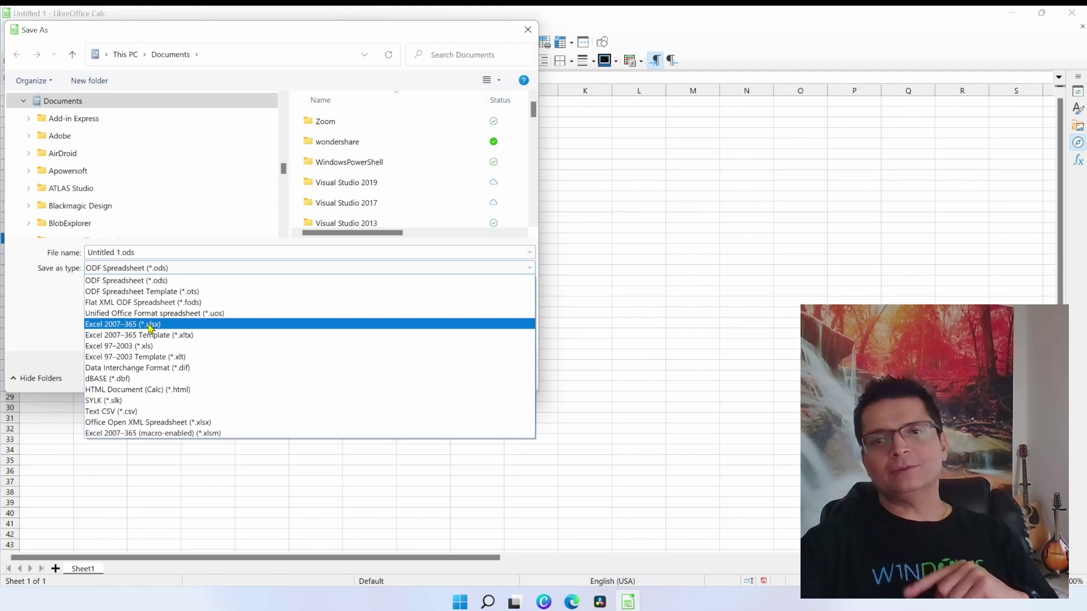
key("Escape")
left_click(528, 30)
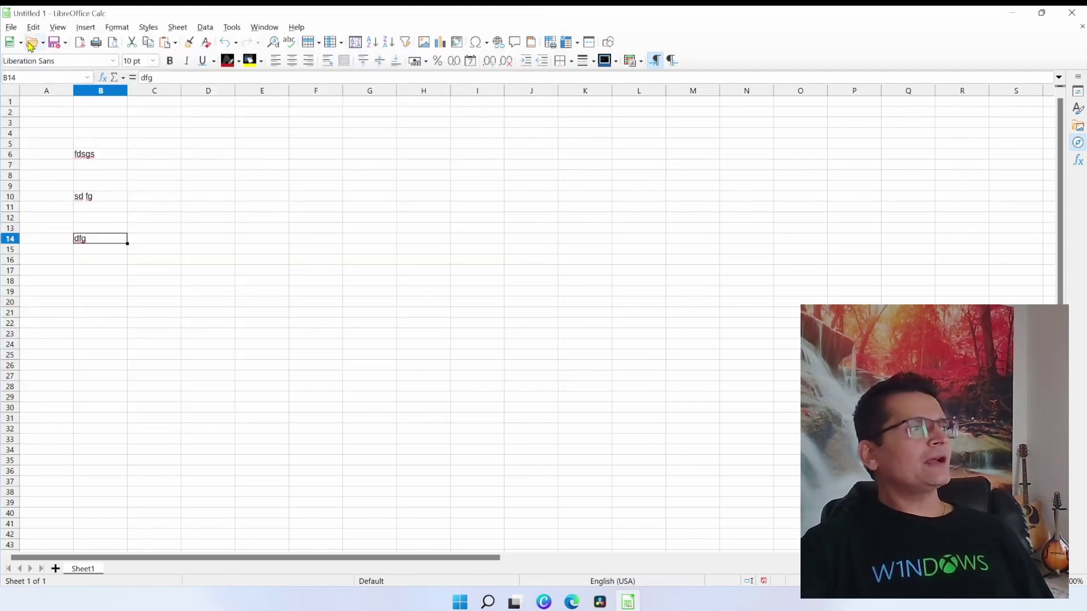
- View Test.xlsx read-only, then close Calc and start a new Impress presentation
left_click(32, 42)
left_click(262, 204)
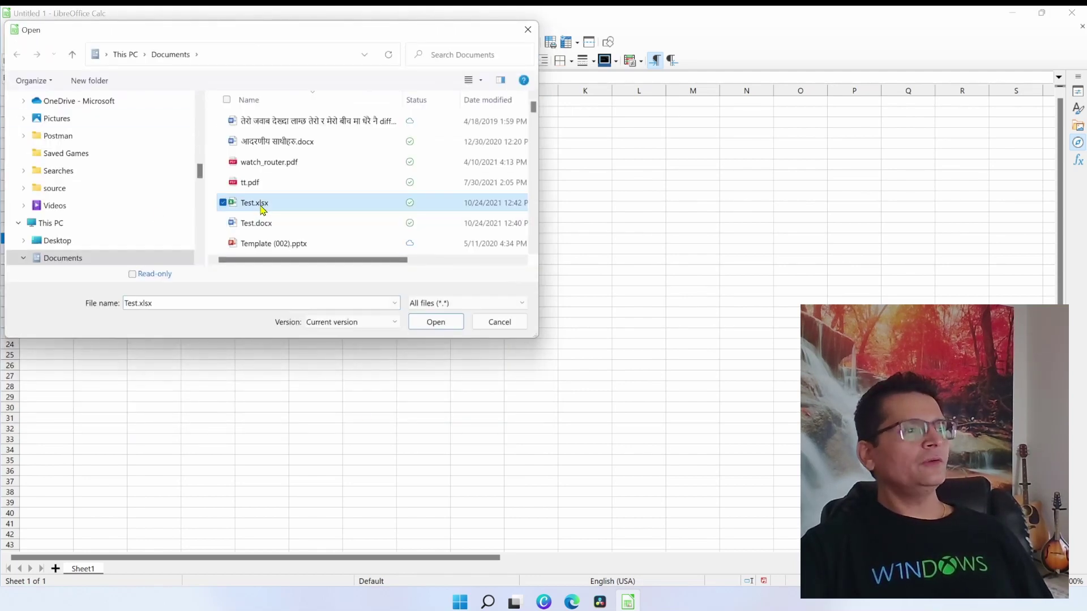
left_click(431, 323)
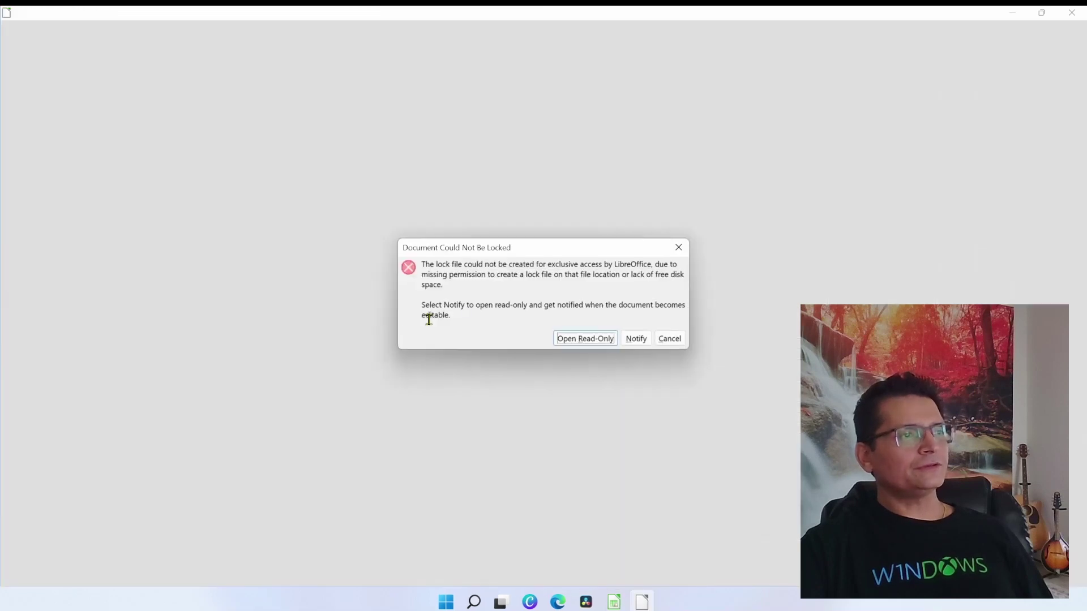
left_click(586, 339)
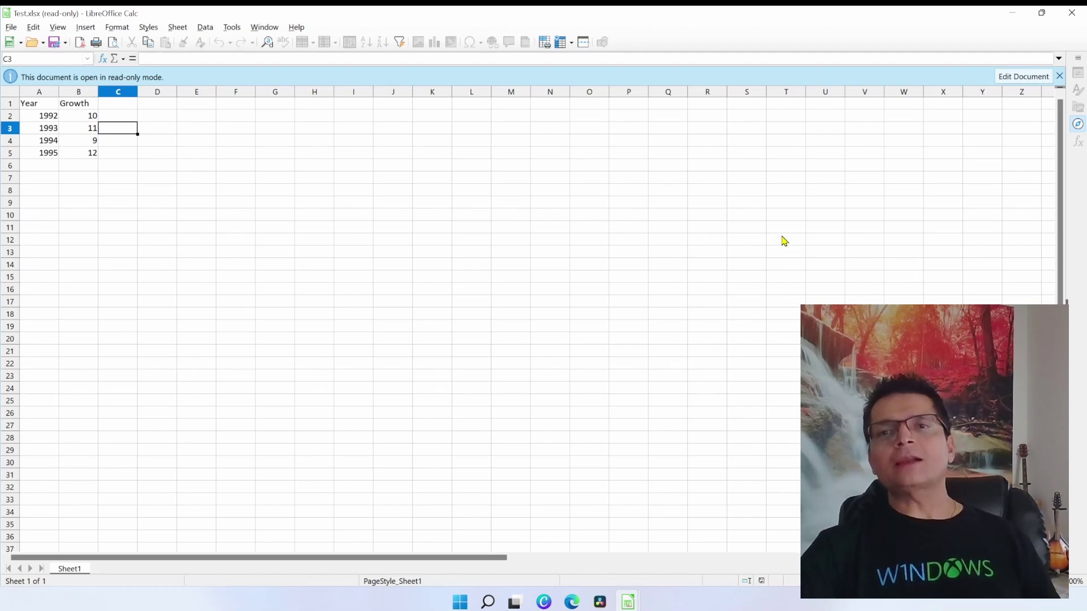
left_click(1072, 12)
left_click(67, 224)
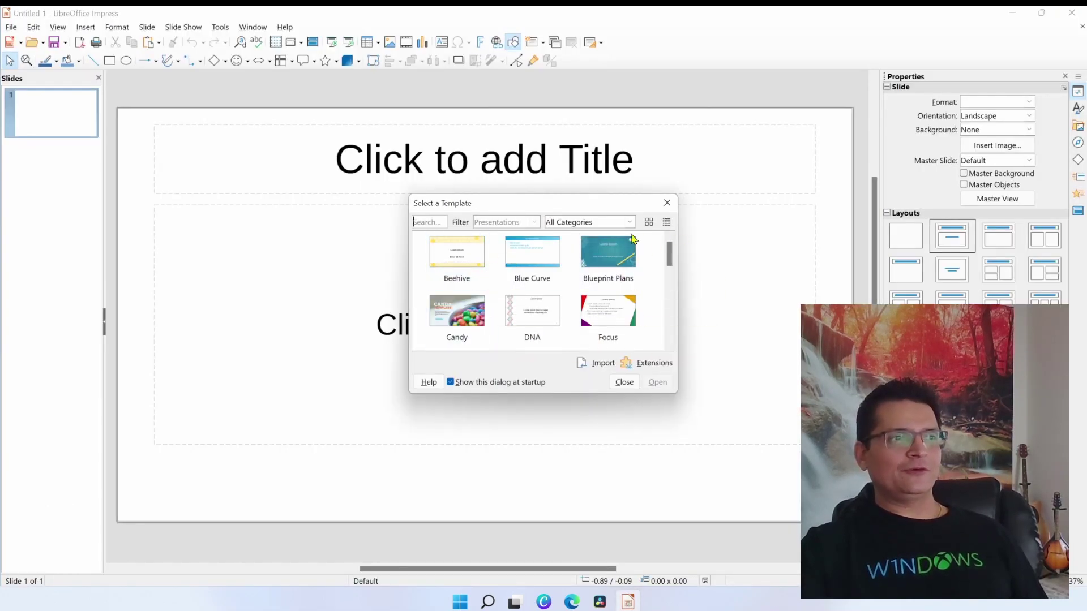
- Skip the templates, close the blank Impress presentation, and start a new Draw drawing
left_click(667, 203)
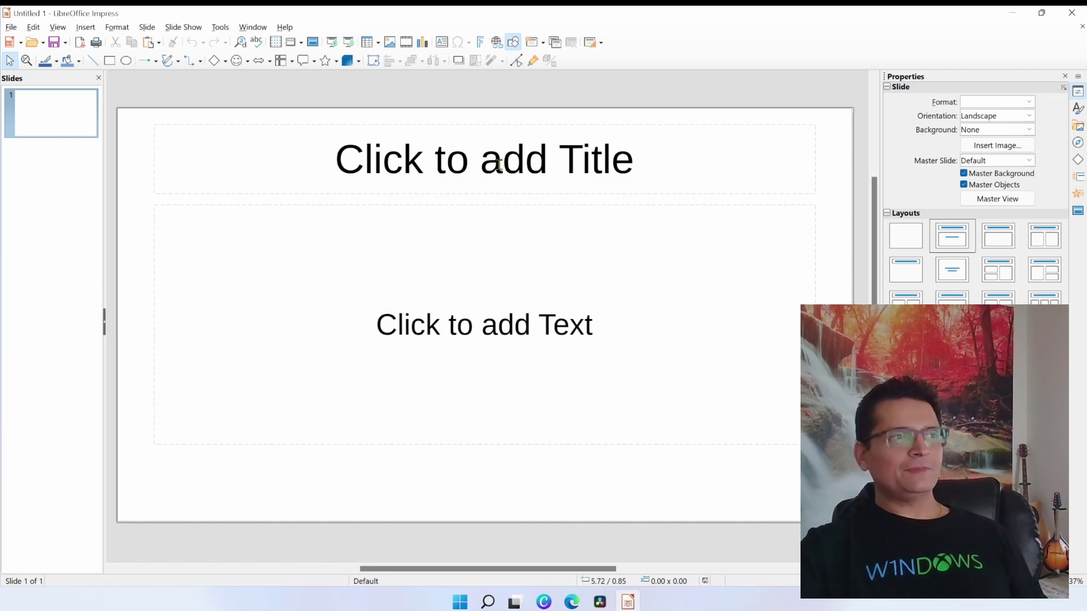
left_click(1013, 12)
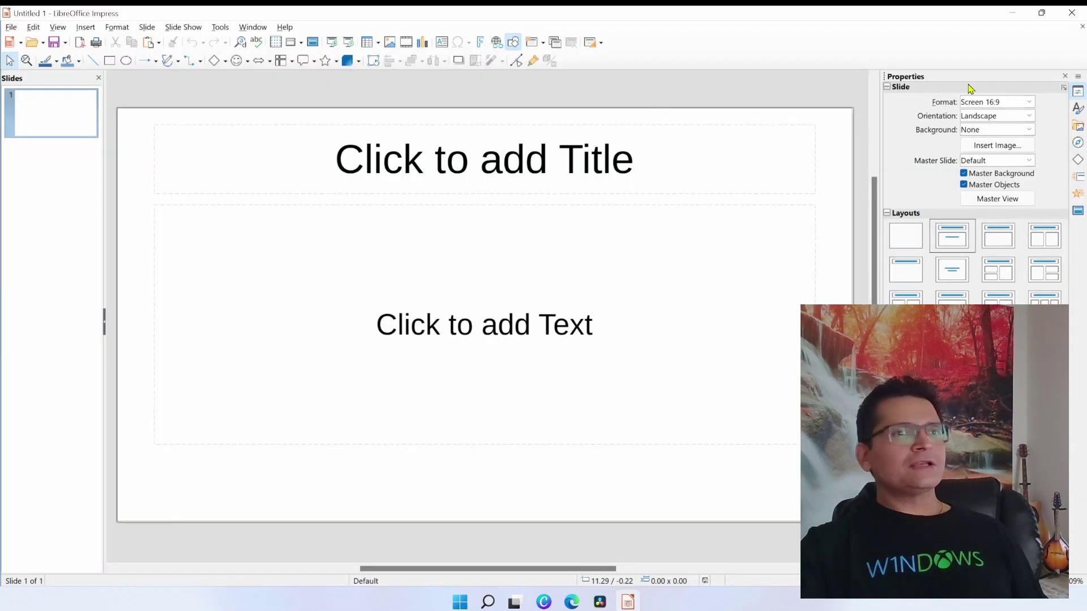
left_click(1083, 26)
left_click(53, 246)
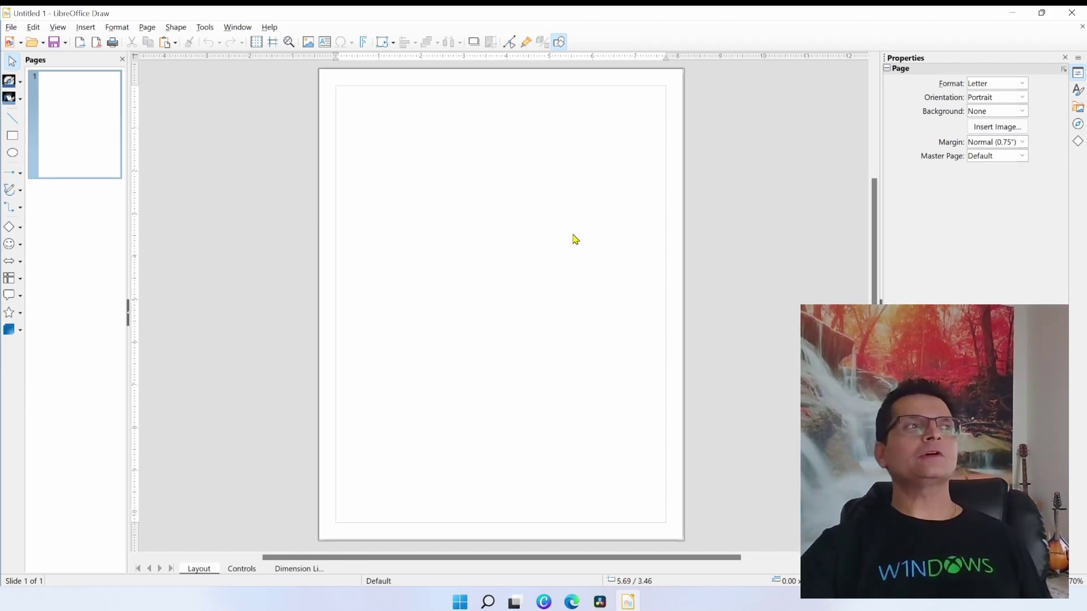
- Close the Draw drawing, cancel the Base Database Wizard, and start a new Math formula
left_click(1083, 27)
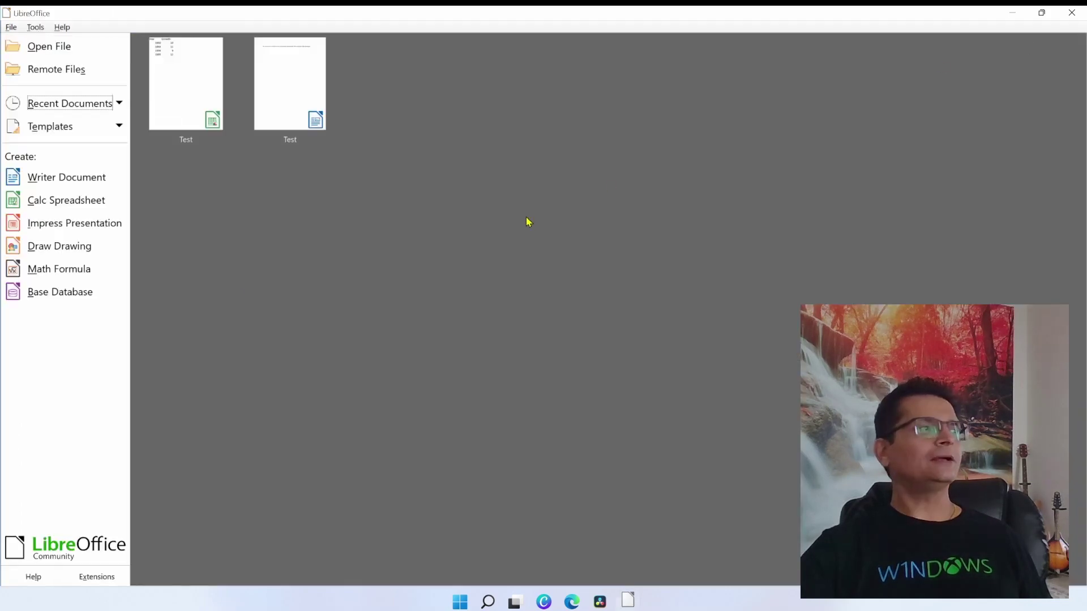
left_click(65, 294)
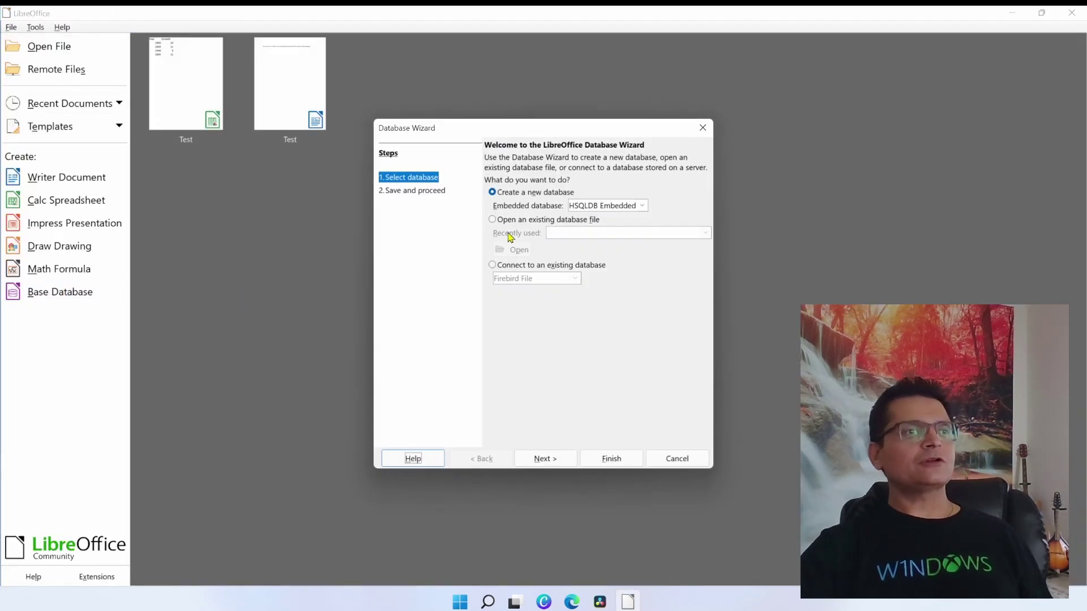
key("Escape")
left_click(66, 271)
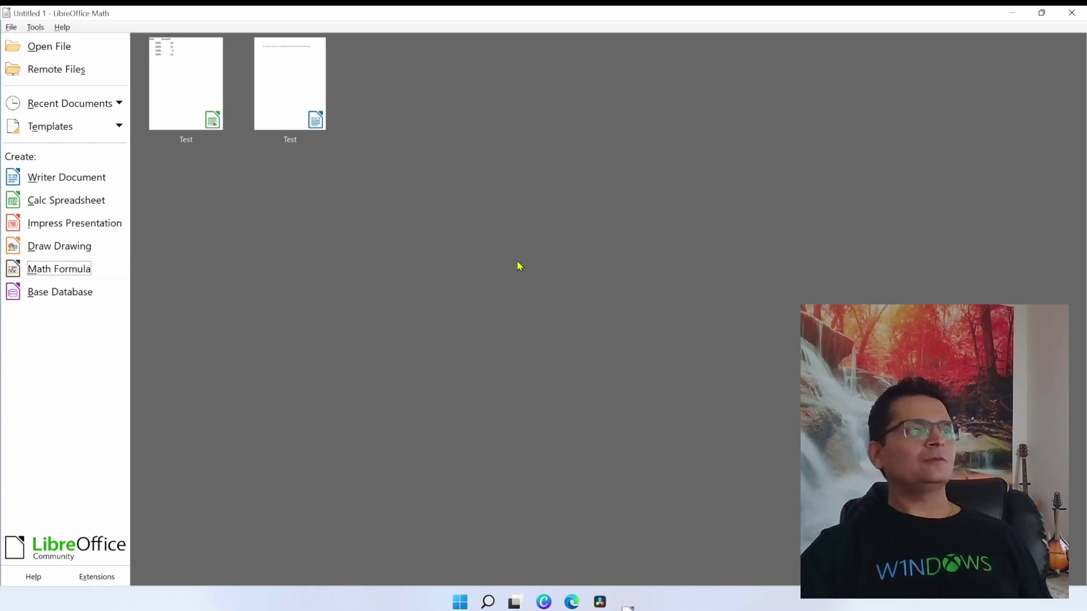